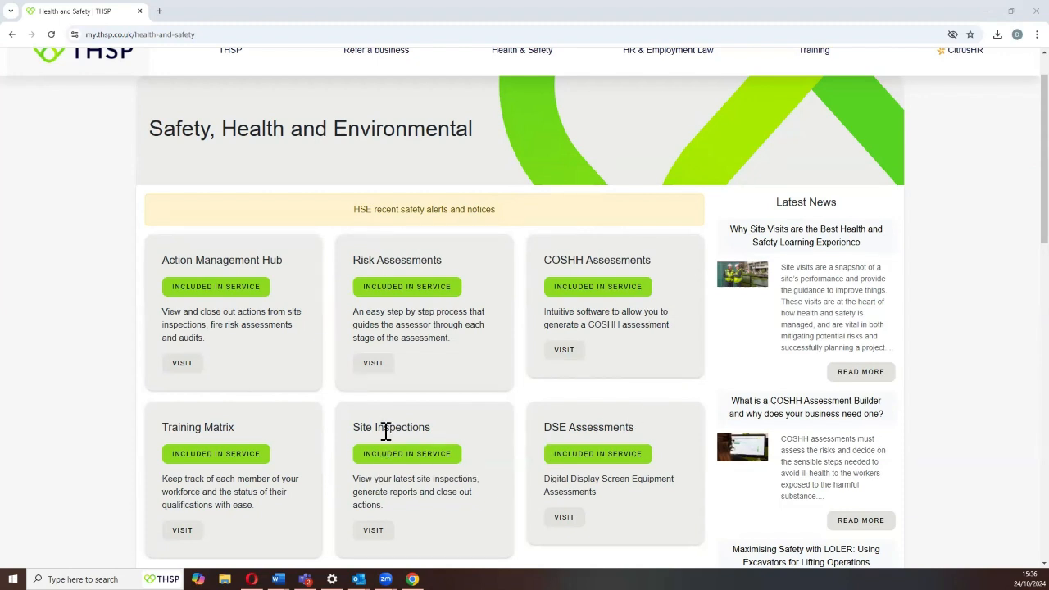
Step: Start a new risk assessment, accepting the disclaimer, and enter "asfdfdsa" as the risk assessment title
left_click(374, 363)
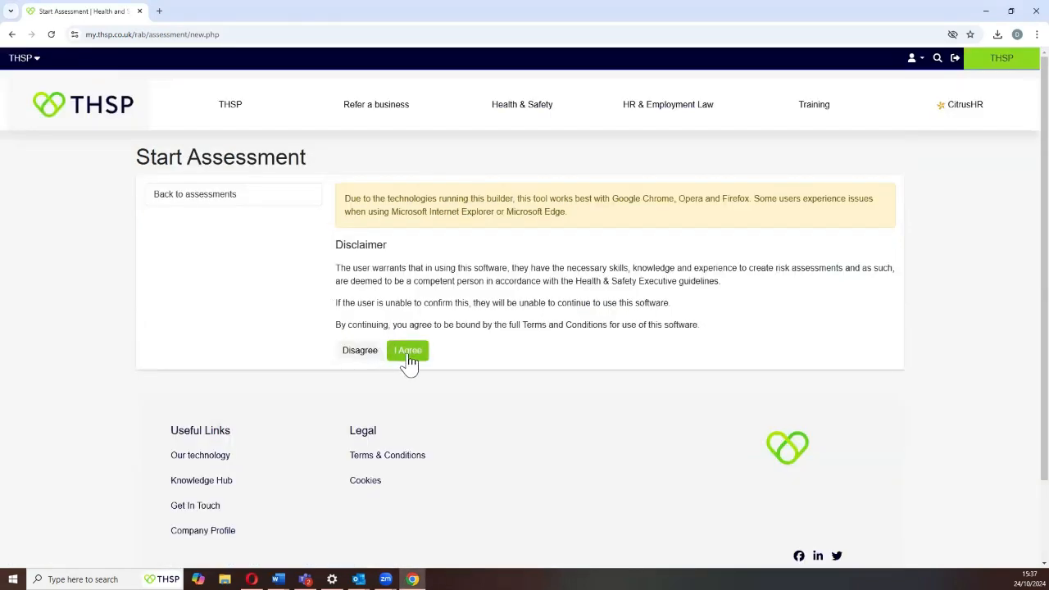
left_click(407, 350)
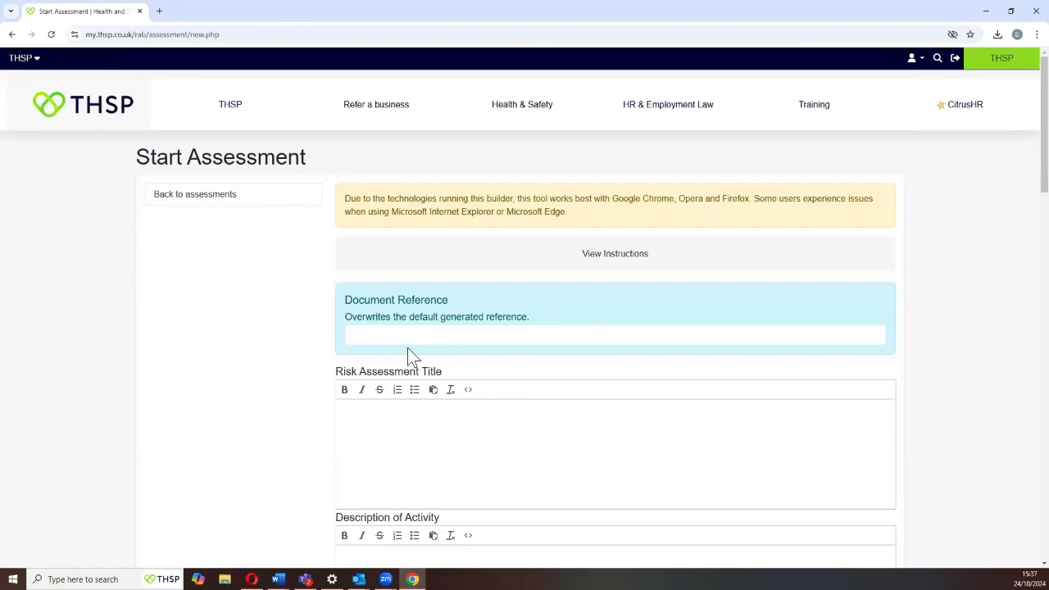
scroll(355, 243, "down", 2)
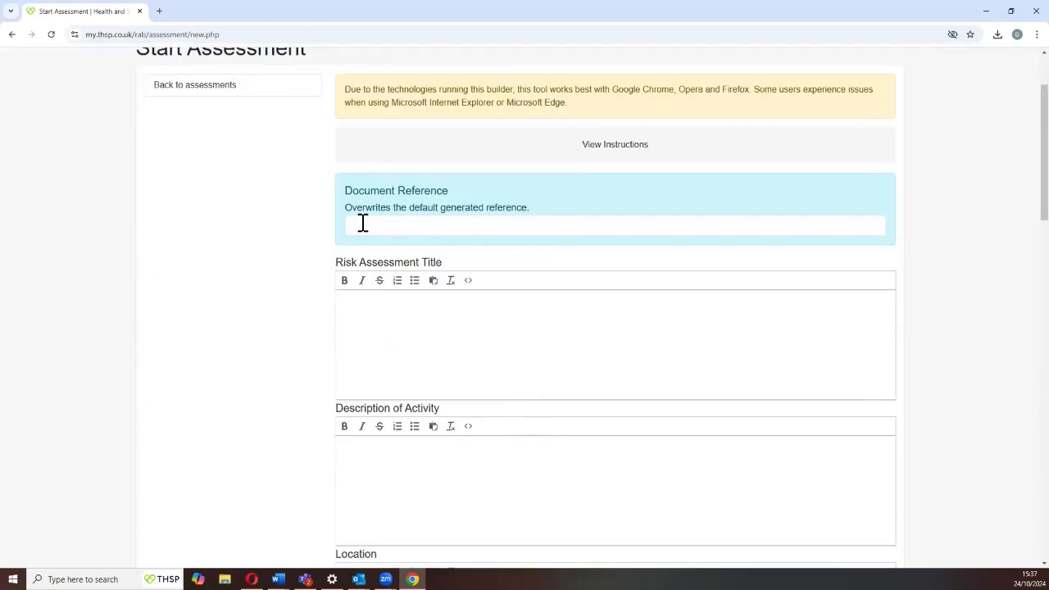
scroll(377, 314, "down", 2)
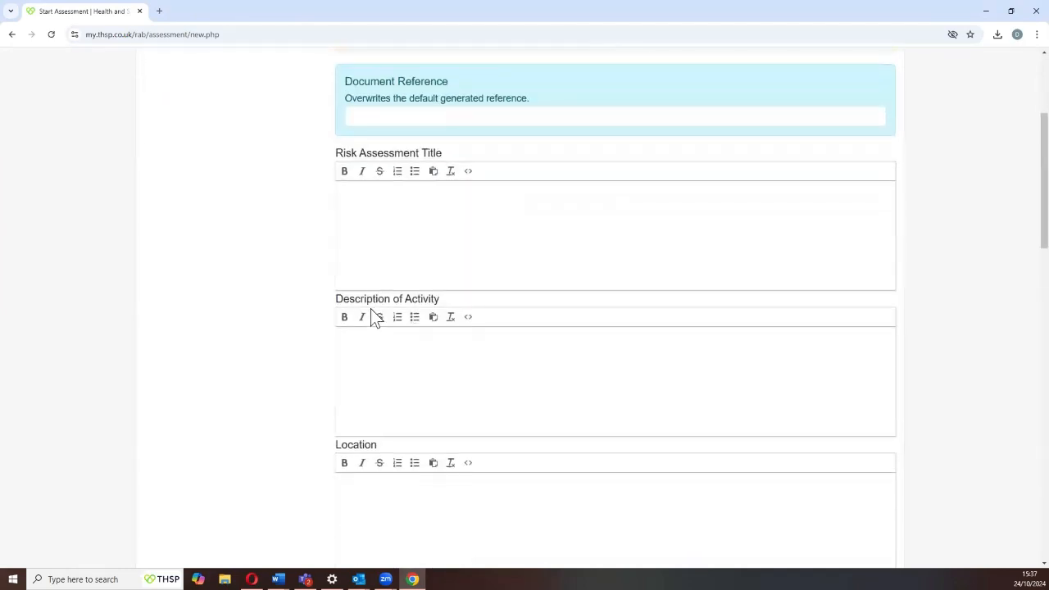
left_click(364, 199)
type("asfdfdsa")
Step: Enter "fasdfdas" as the description of activity and "dfsafdsa" as the location
scroll(361, 245, "down", 2)
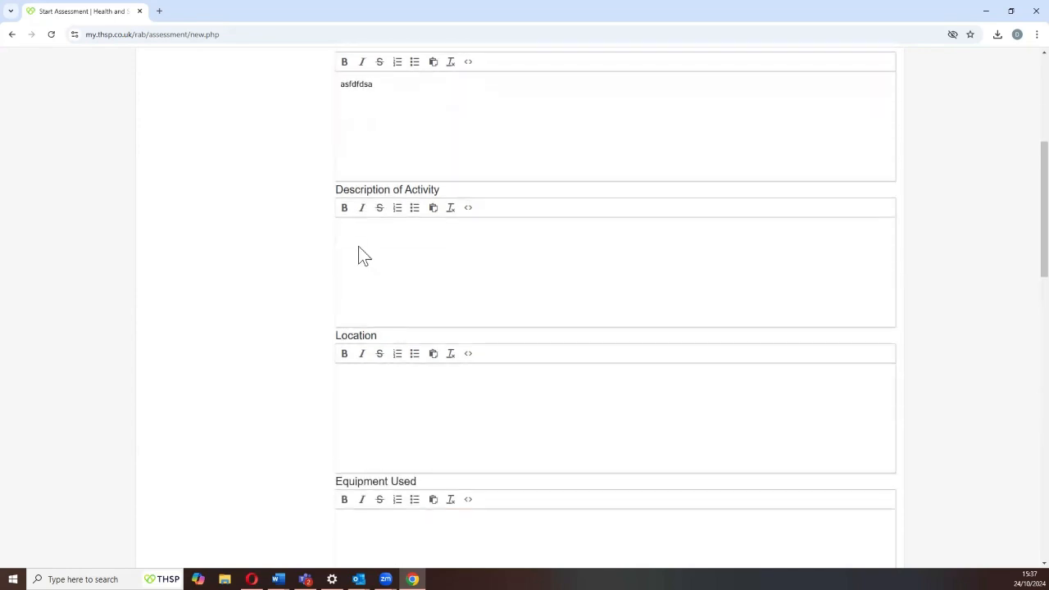
left_click(366, 240)
type("fasdfdas")
scroll(377, 246, "down", 3)
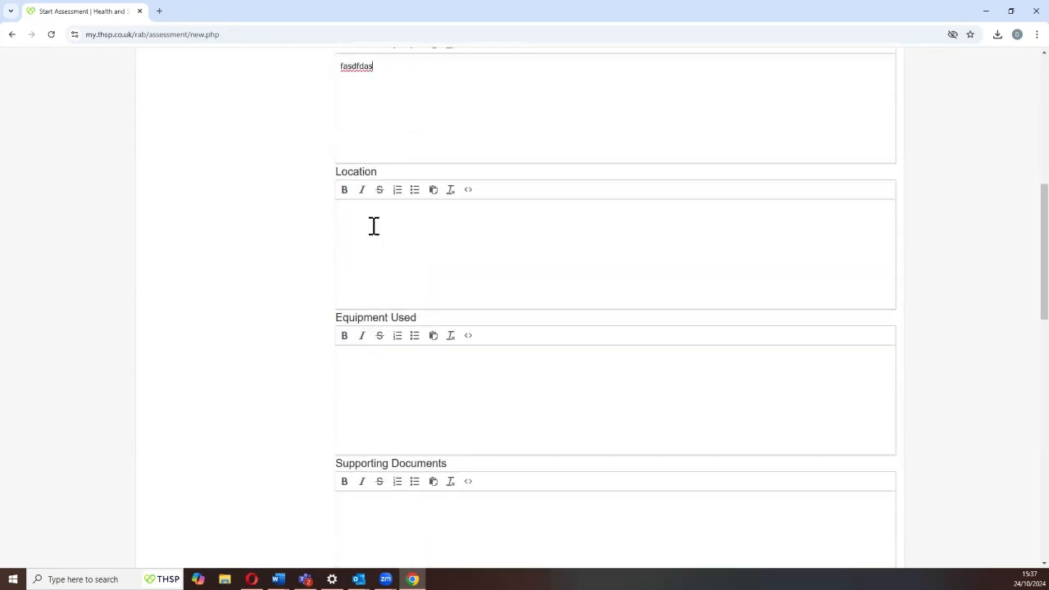
left_click(373, 226)
type("dfsafdsa")
Step: Enter "sdffdsa" as the equipment used and "fsdsfda" as the supporting documents
left_click(361, 361)
type("sdffdsa")
scroll(388, 360, "down", 2)
left_click(386, 352)
type("fsdsfda")
Step: Enter "fsdfsdaasdf" as the total numbers affected and "fsdafsda" as the frequency of exposure
scroll(393, 348, "down", 3)
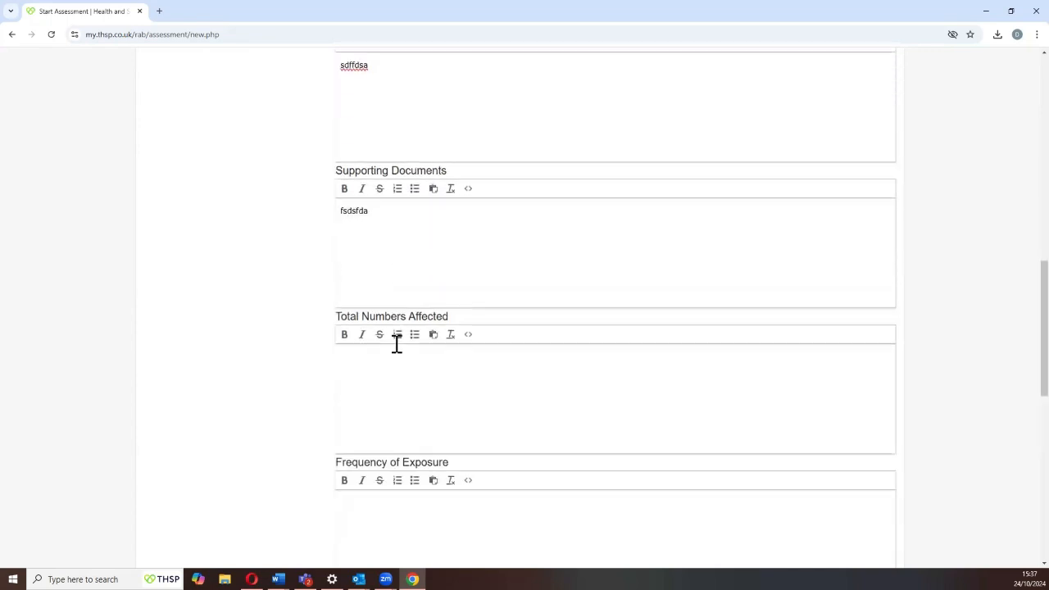
left_click(372, 268)
type("fsdfsdaasdf")
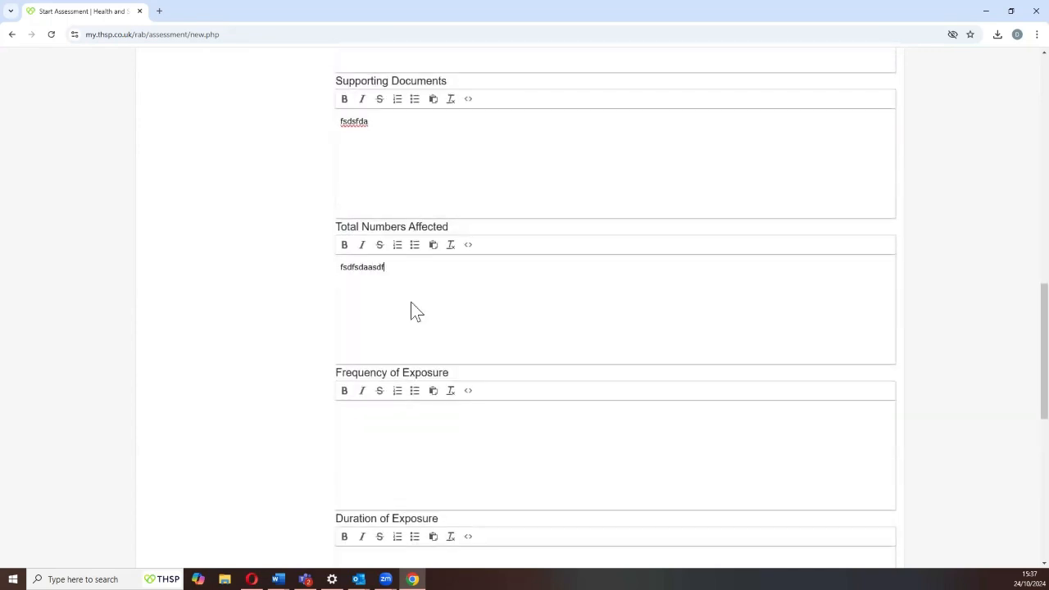
scroll(411, 303, "down", 1)
scroll(410, 302, "down", 1)
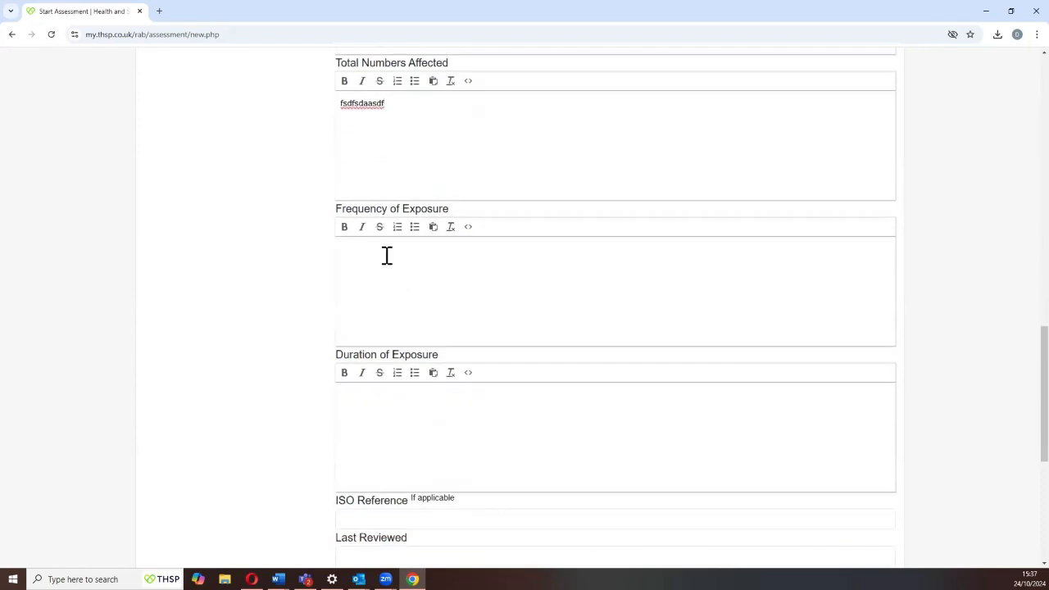
left_click(386, 255)
type("fsdafsda")
Step: Enter "dsfadsfasdaf" as the duration of exposure
scroll(384, 278, "down", 2)
left_click(391, 239)
type("dsfadsfasdaf")
Step: Set the last reviewed date to 24-10-2024 and submit the assessment's cover page details
scroll(410, 266, "down", 1)
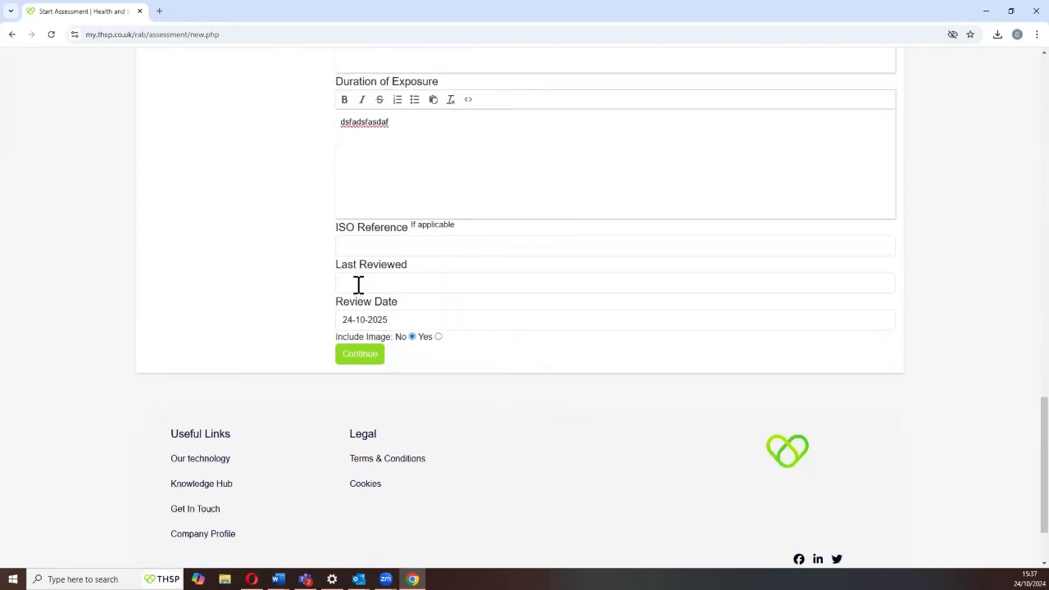
left_click(358, 283)
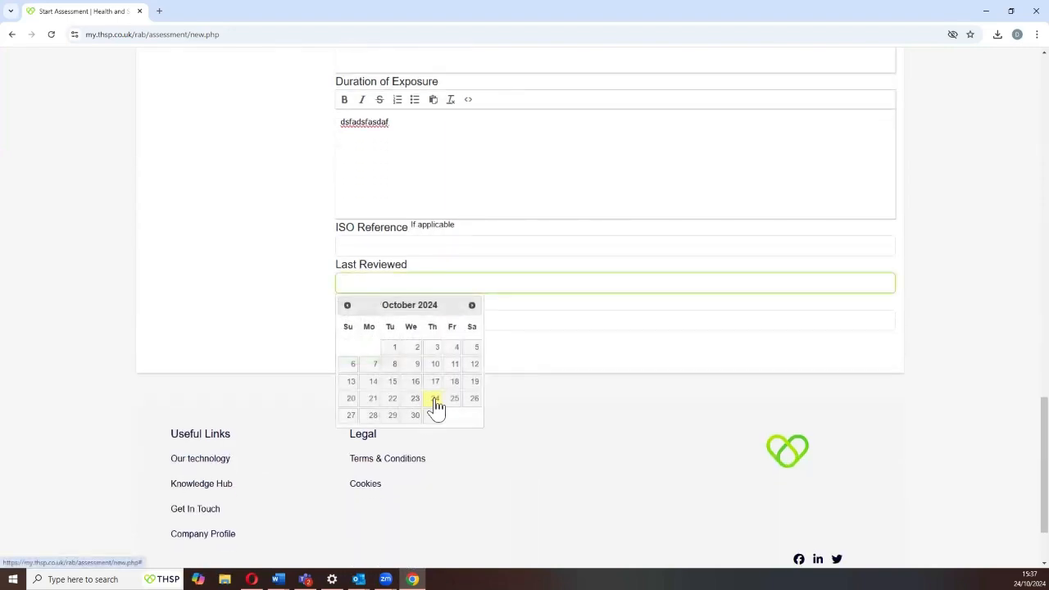
left_click(434, 401)
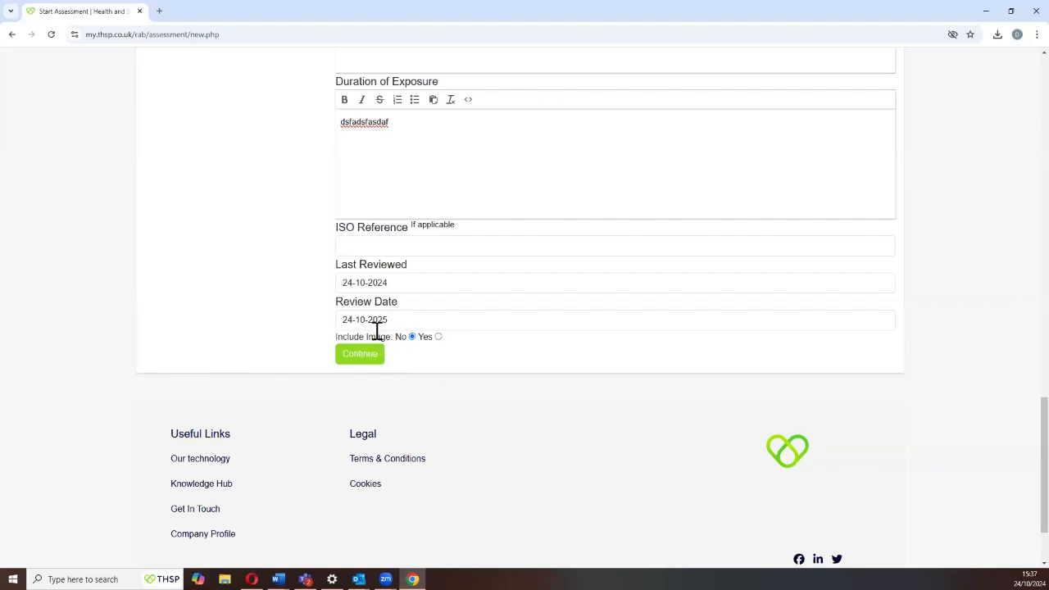
left_click(371, 358)
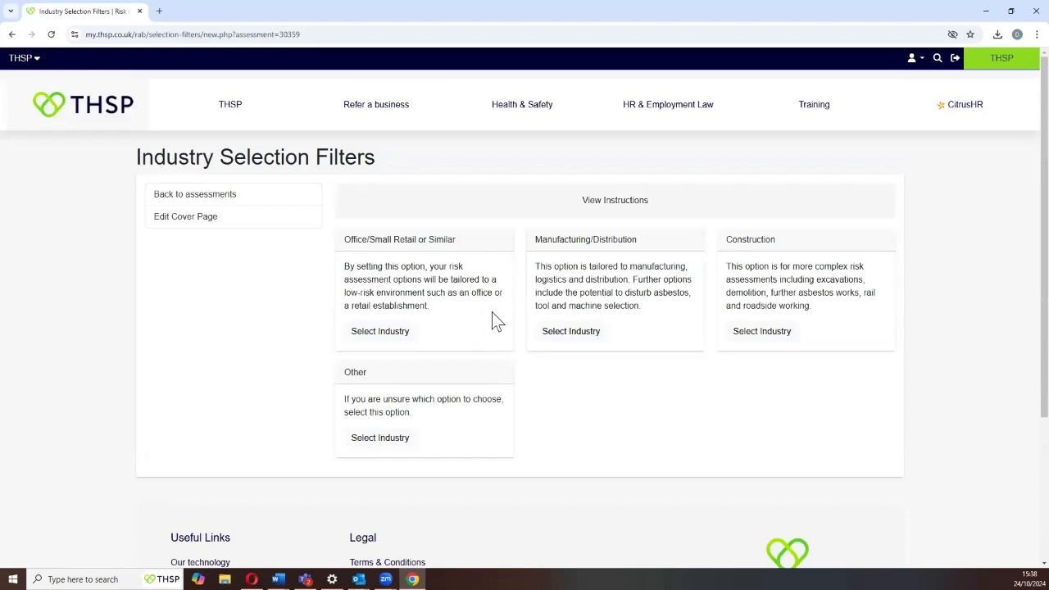
Step: Select the Other industry and enable the Hand tools activity under Machinery, Equipment and Tools
scroll(489, 320, "down", 1)
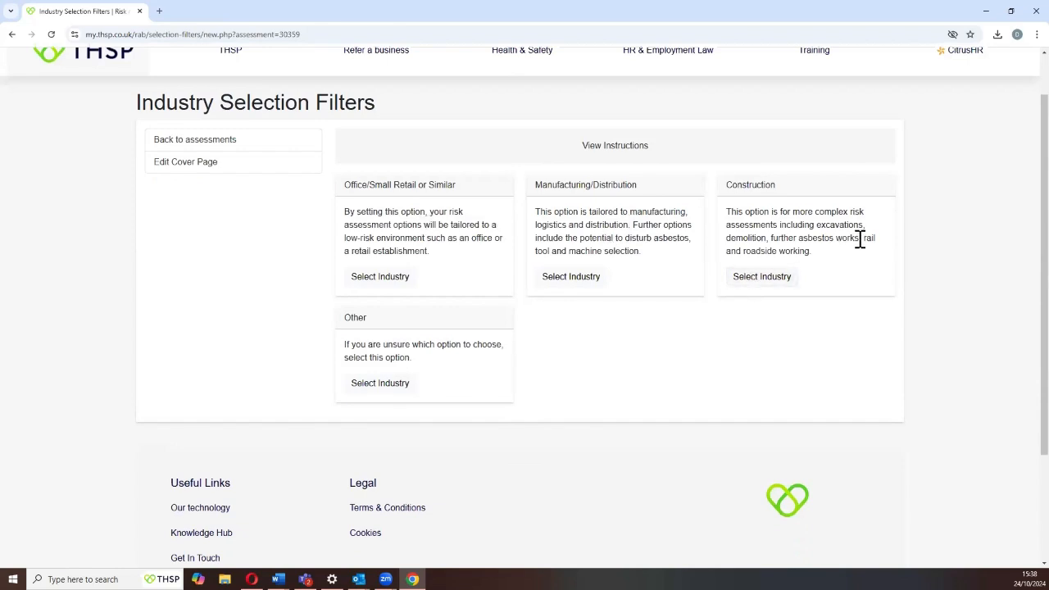
left_click(381, 383)
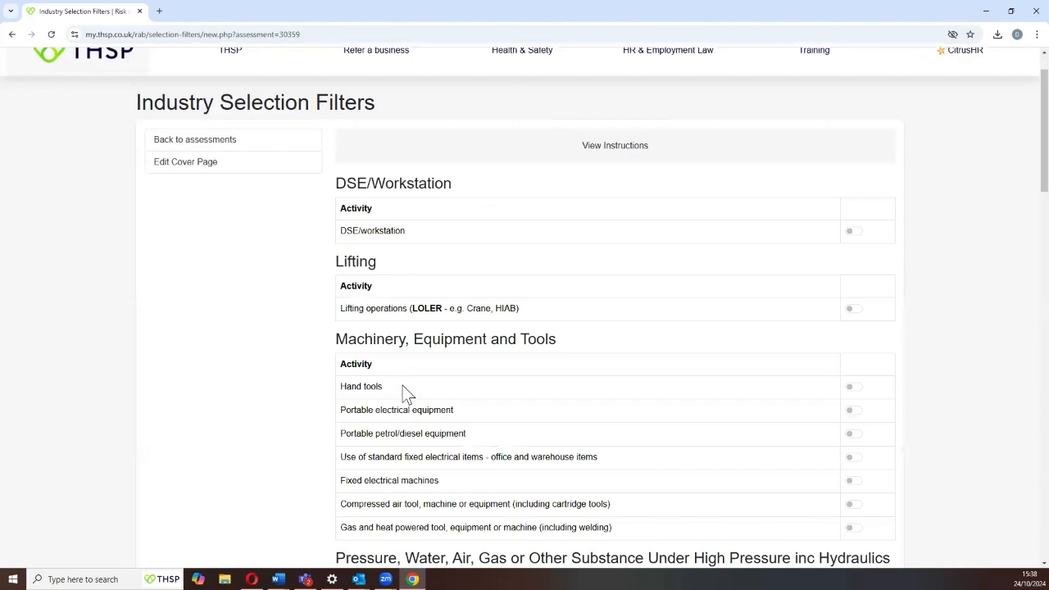
scroll(402, 385, "down", 2)
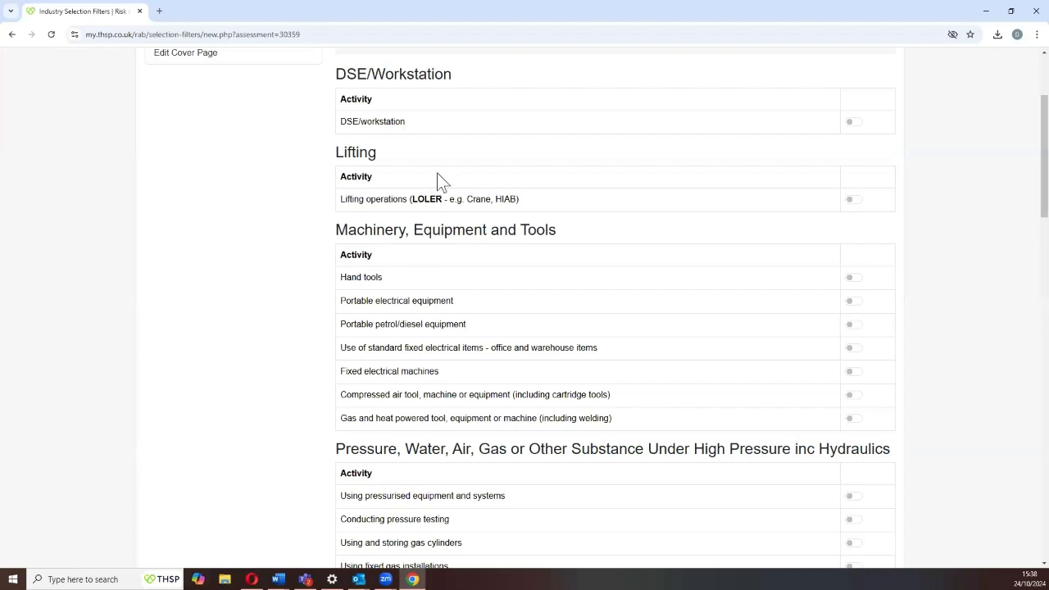
scroll(459, 155, "down", 1)
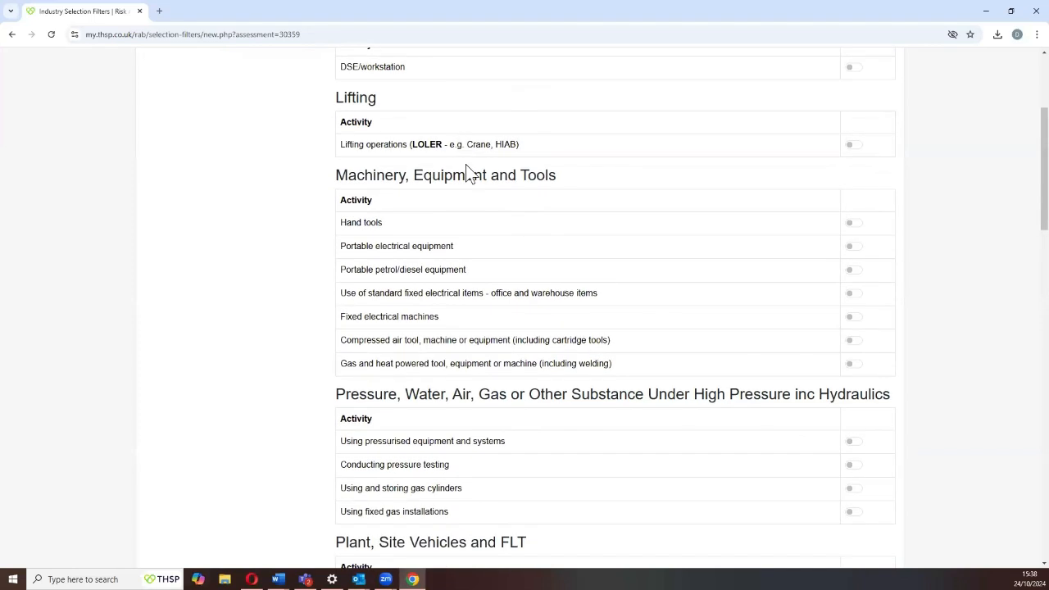
left_click(851, 223)
Step: Enable the Work at height (WAH) activity, confirm the activity selections and continue to the hazards
scroll(457, 298, "down", 6)
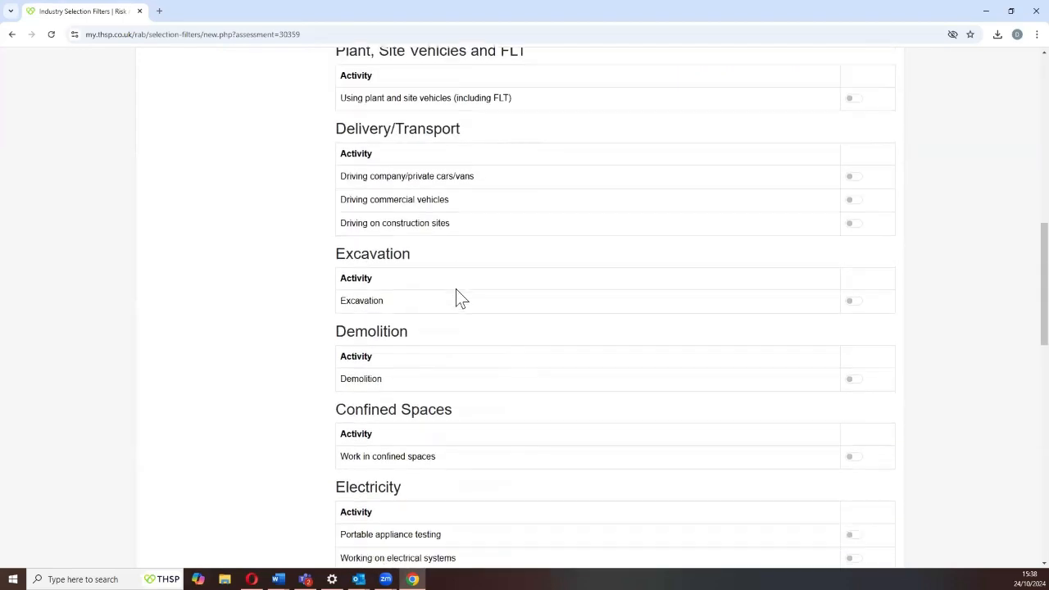
scroll(459, 298, "down", 7)
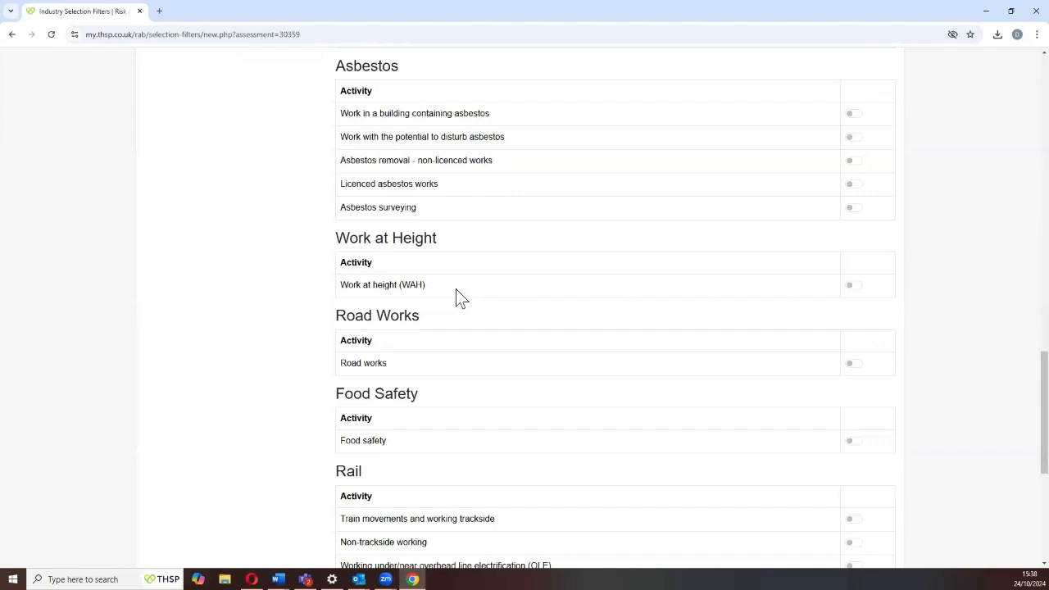
scroll(459, 298, "down", 3)
scroll(456, 290, "up", 5)
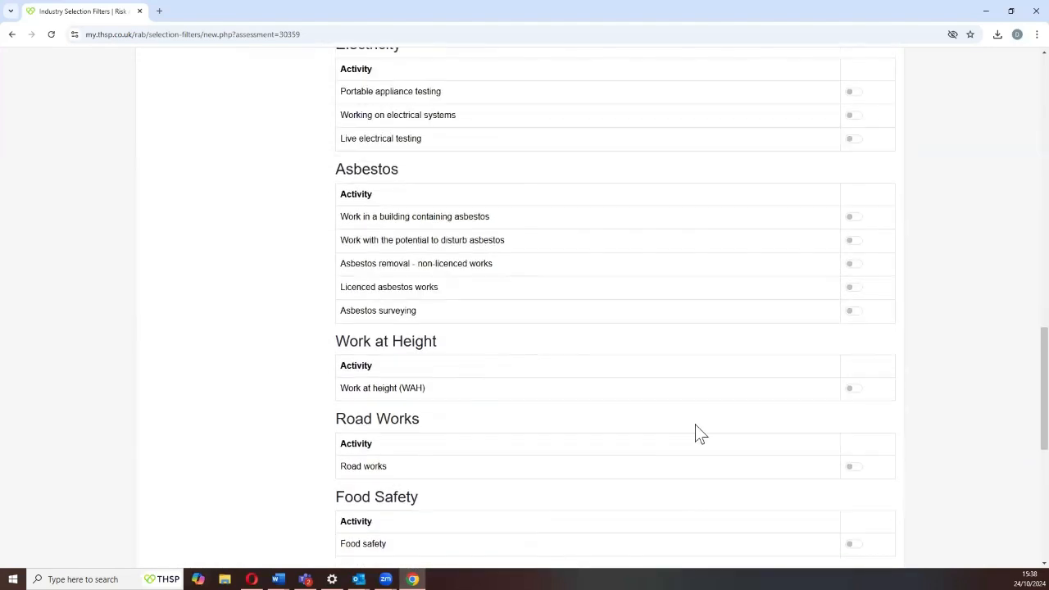
left_click(850, 394)
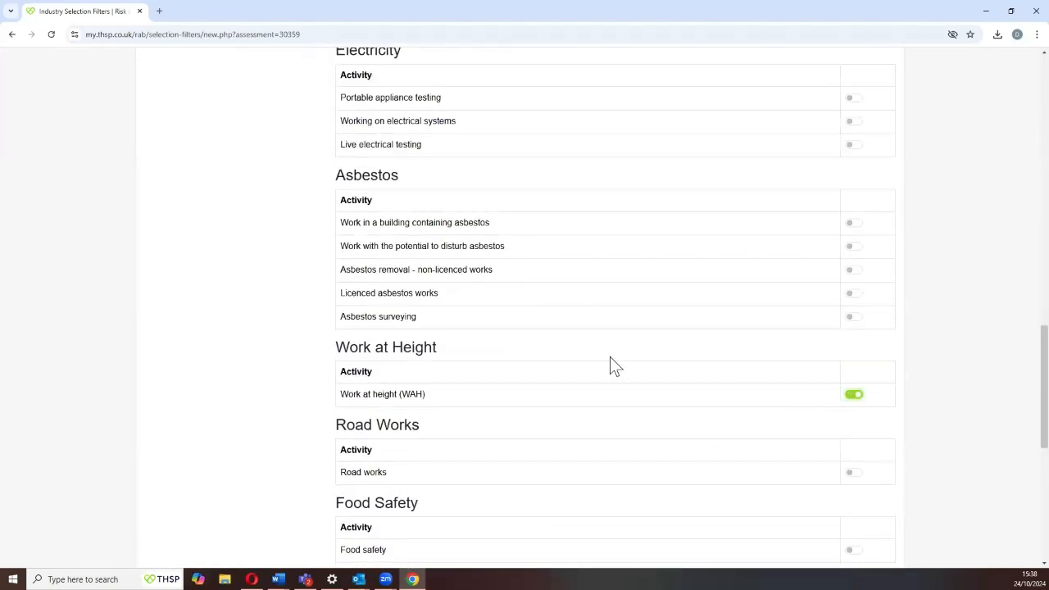
scroll(609, 356, "down", 5)
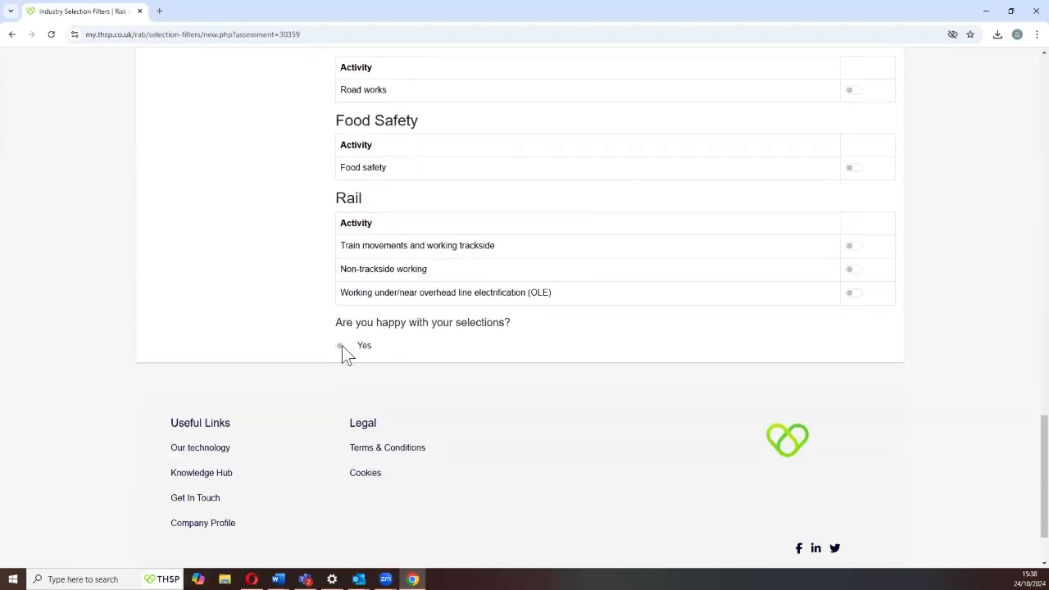
left_click(341, 345)
left_click(355, 365)
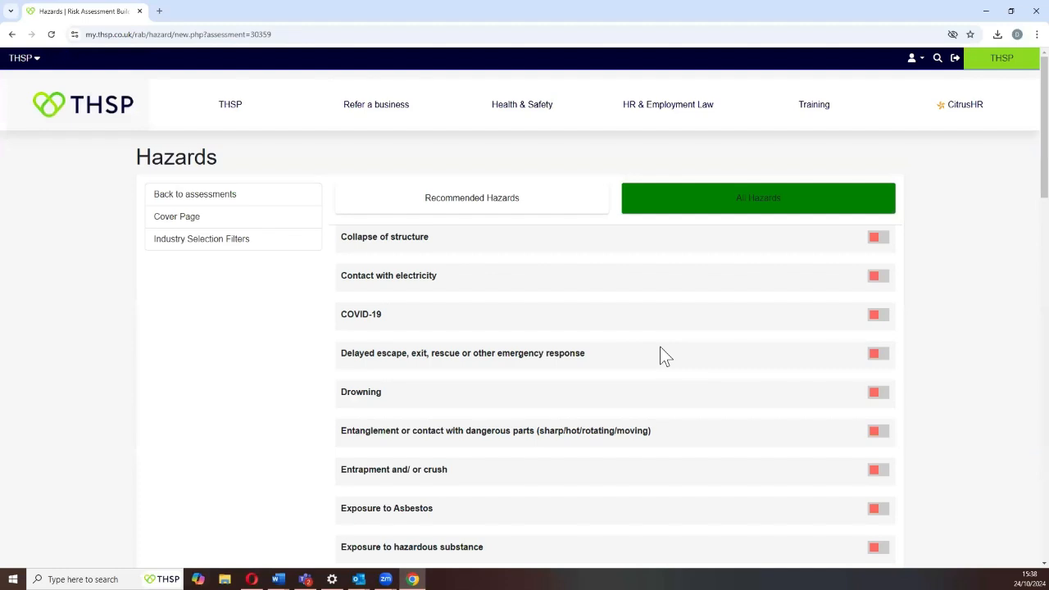
Step: Enable the hazards for entanglement or contact with dangerous parts and fall of person/object from height, and submit the hazard selection
scroll(659, 347, "down", 1)
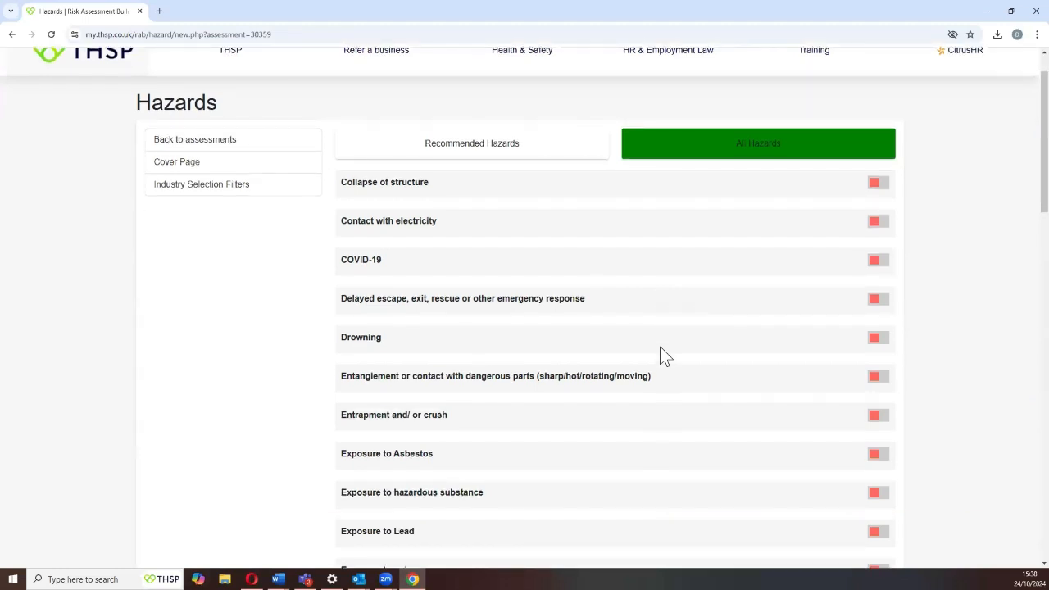
scroll(659, 347, "down", 2)
left_click(874, 270)
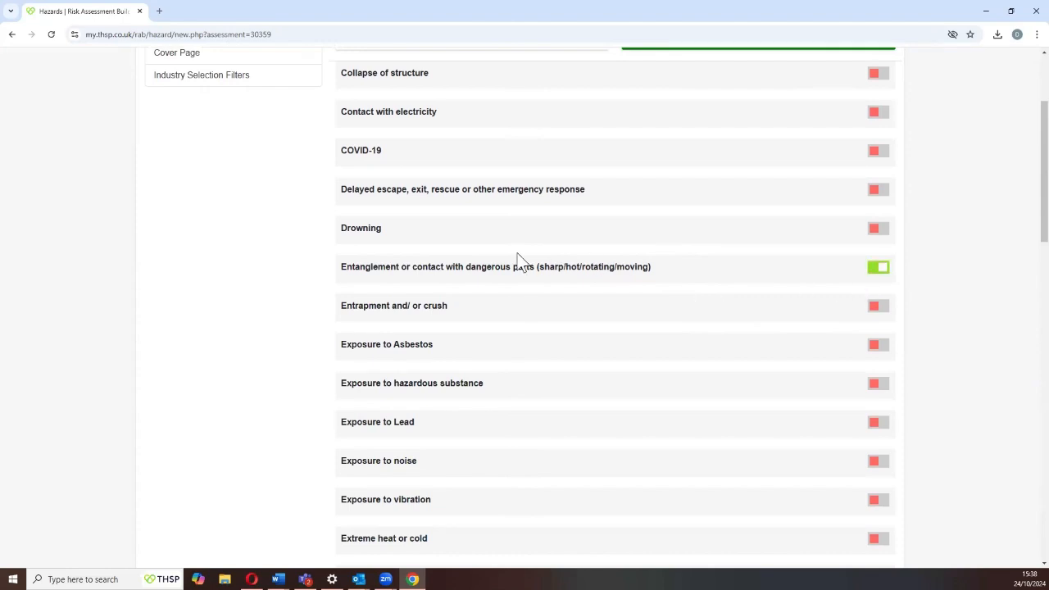
scroll(600, 302, "down", 5)
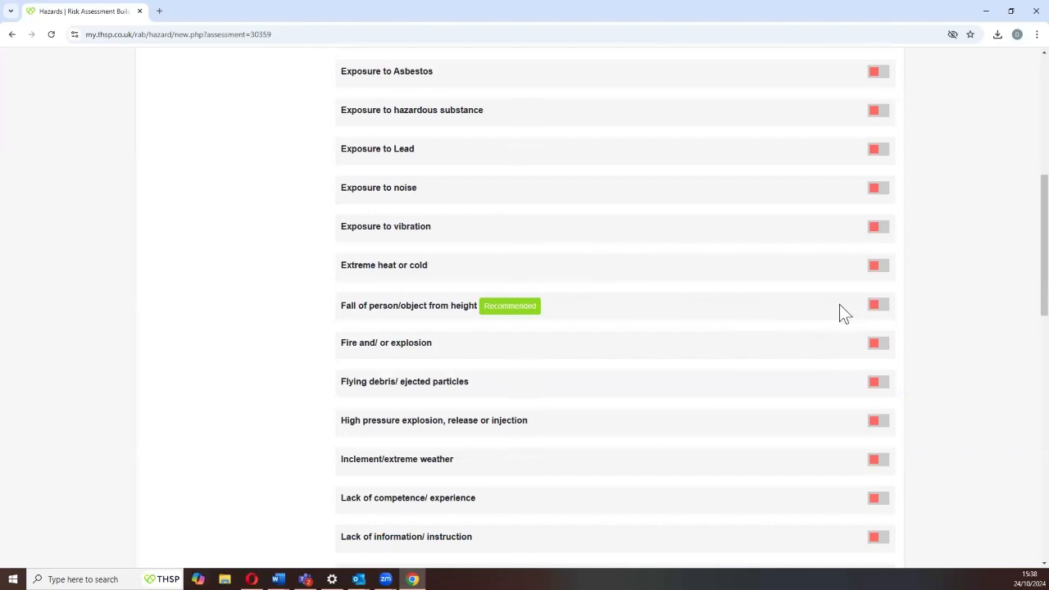
left_click(875, 305)
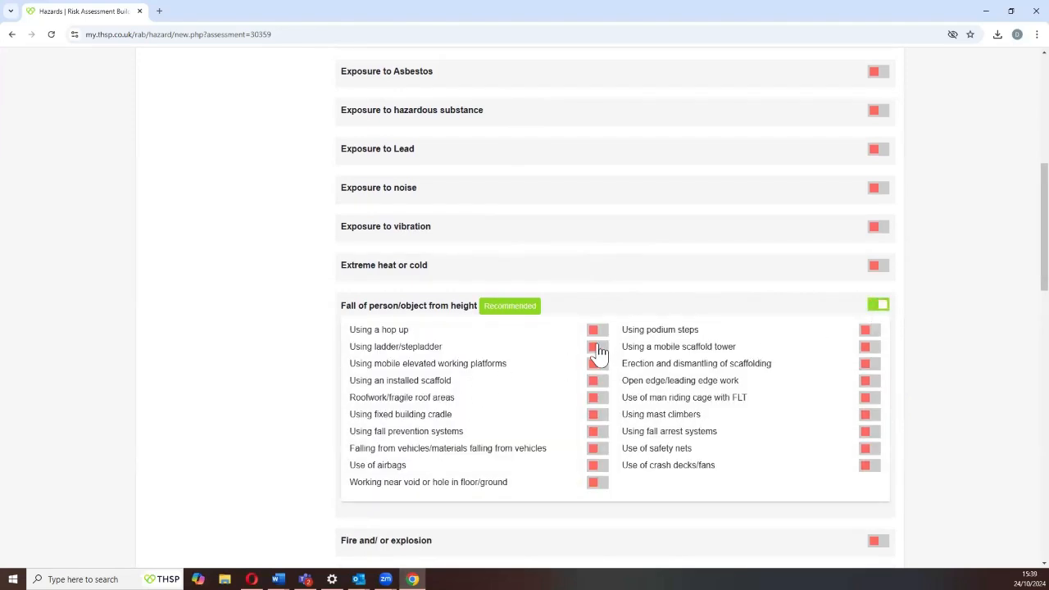
scroll(555, 349, "down", 8)
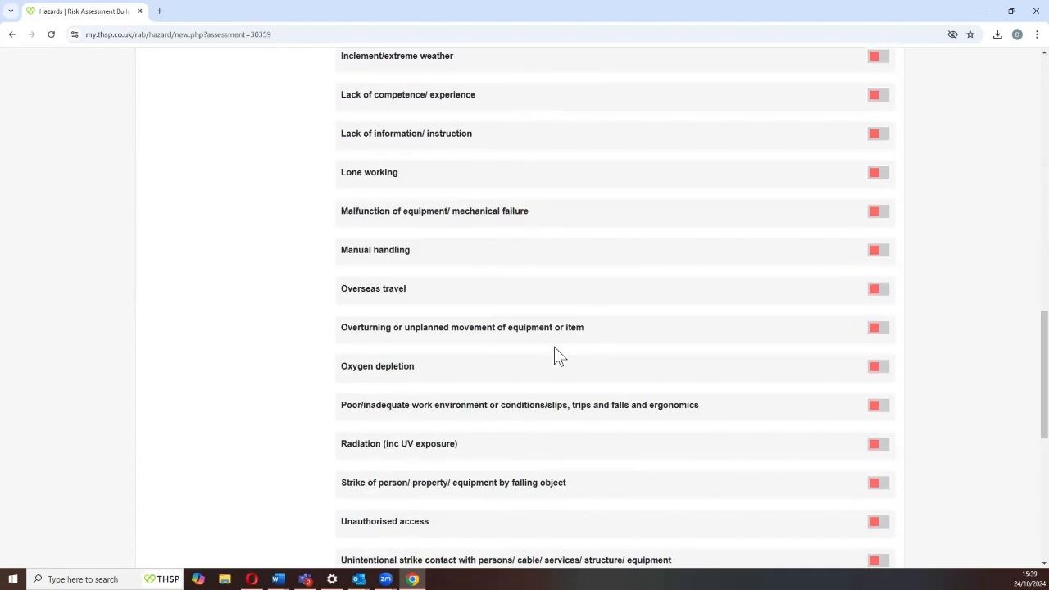
scroll(554, 347, "down", 4)
left_click(430, 478)
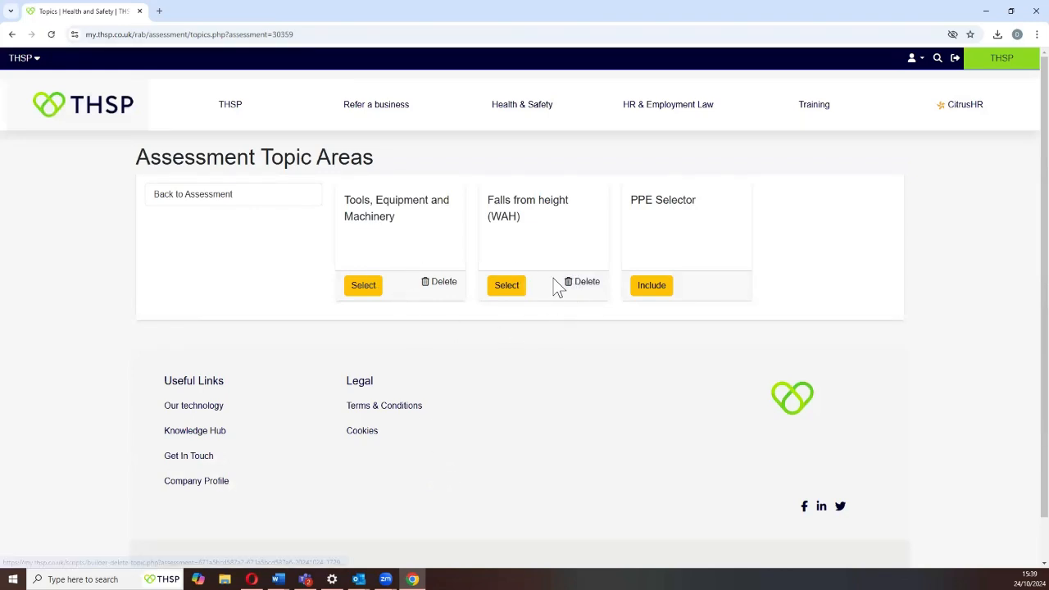
Step: Open the Tools, Equipment and Machinery topic and mark the control measure on trained, competent and authorised personnel as To do
left_click(363, 287)
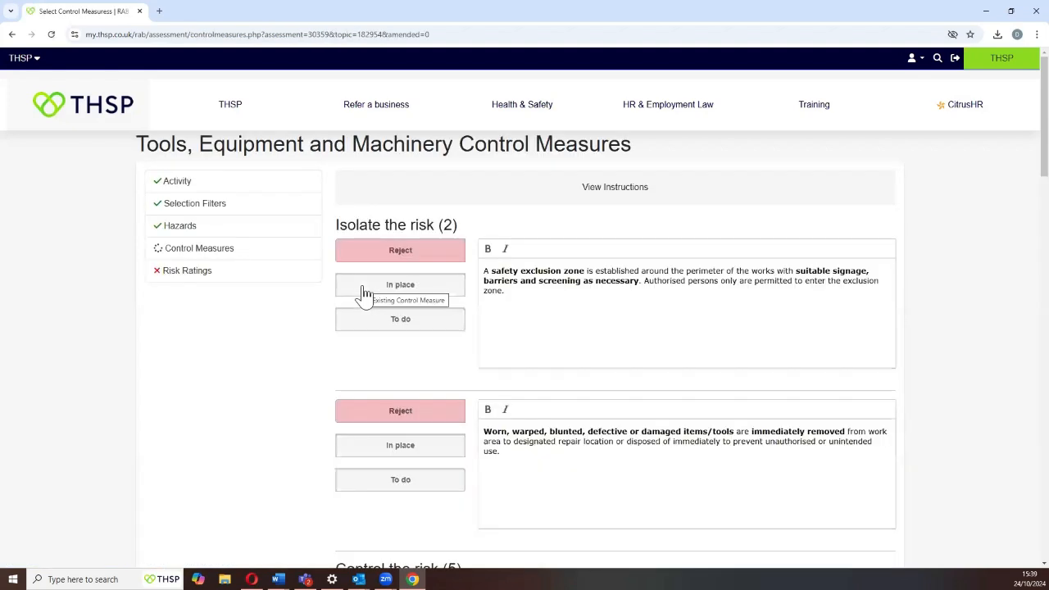
scroll(541, 352, "down", 1)
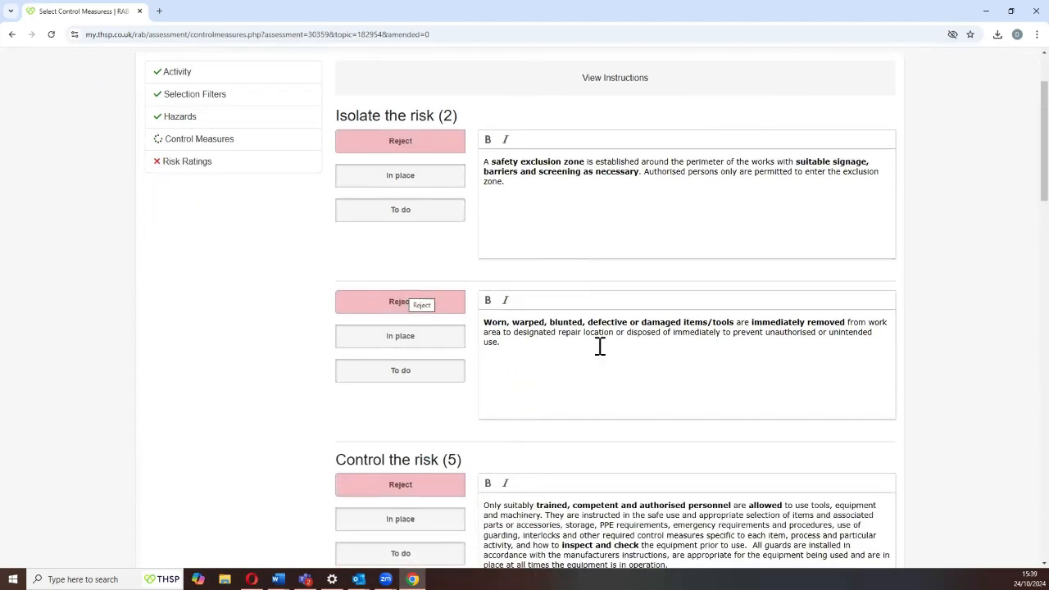
scroll(599, 346, "down", 1)
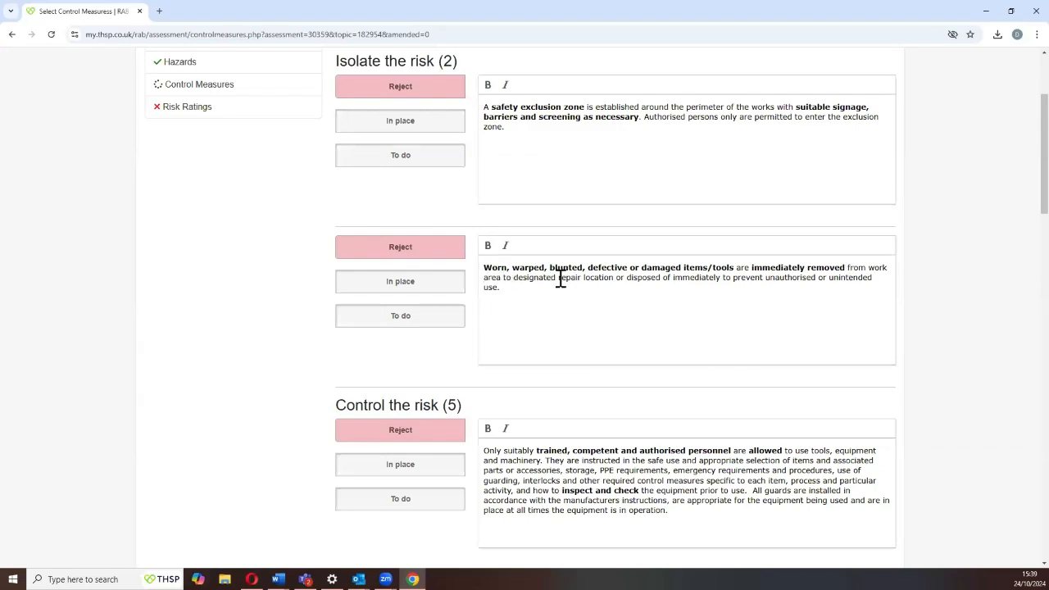
scroll(475, 263, "down", 3)
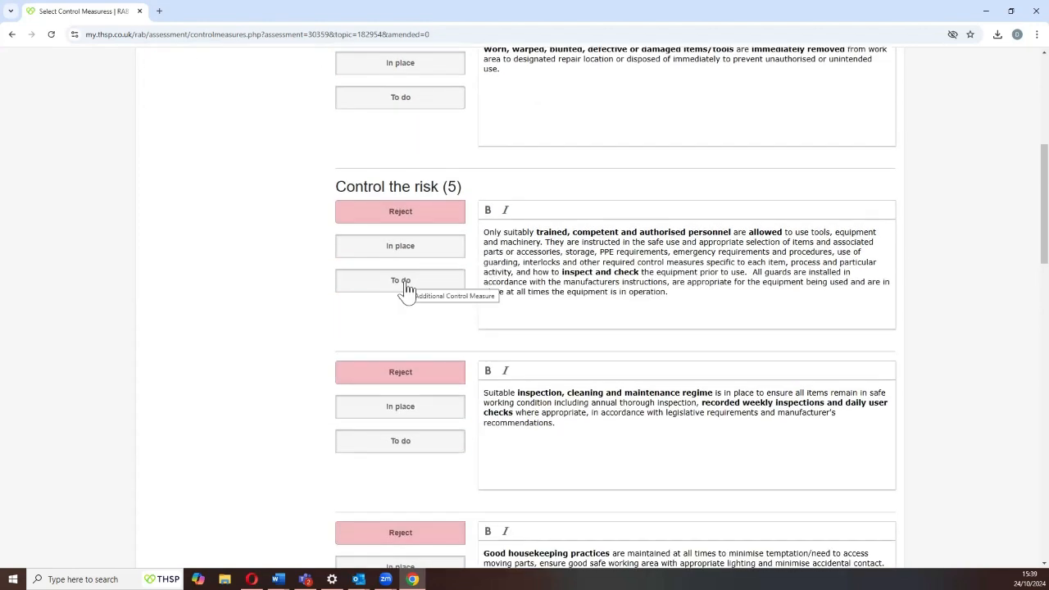
left_click(409, 251)
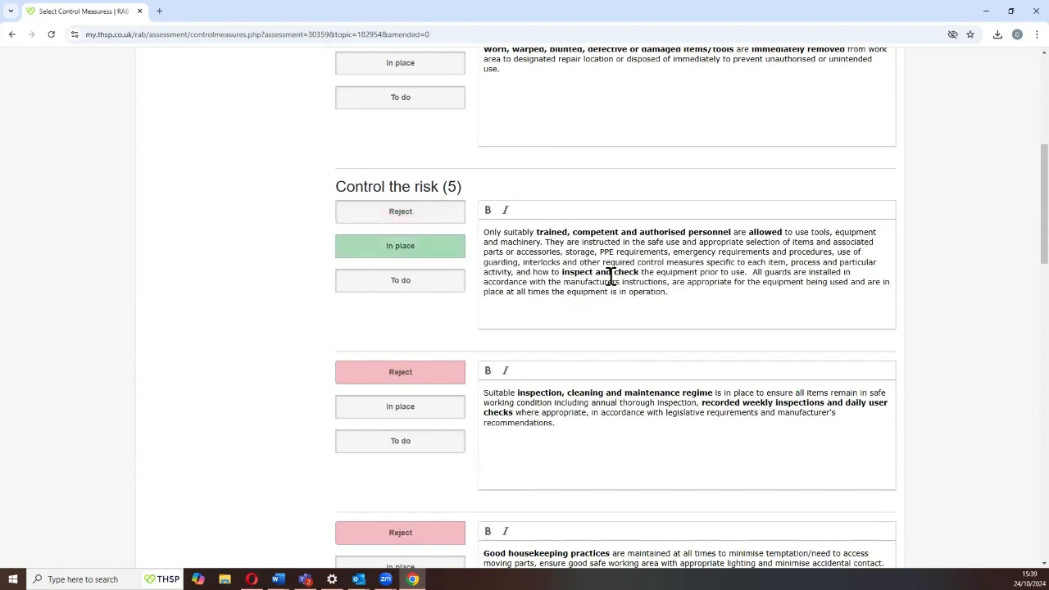
left_click(434, 284)
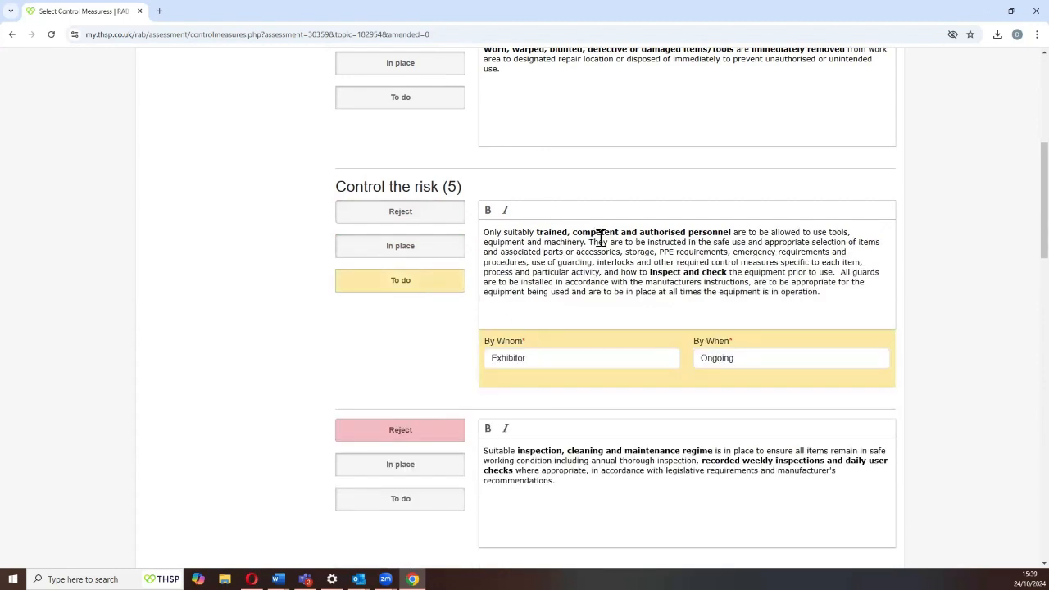
Step: Assign the trained, competent and authorised personnel measure to the Supervisor, due Prior to commencement of works
left_click(545, 358)
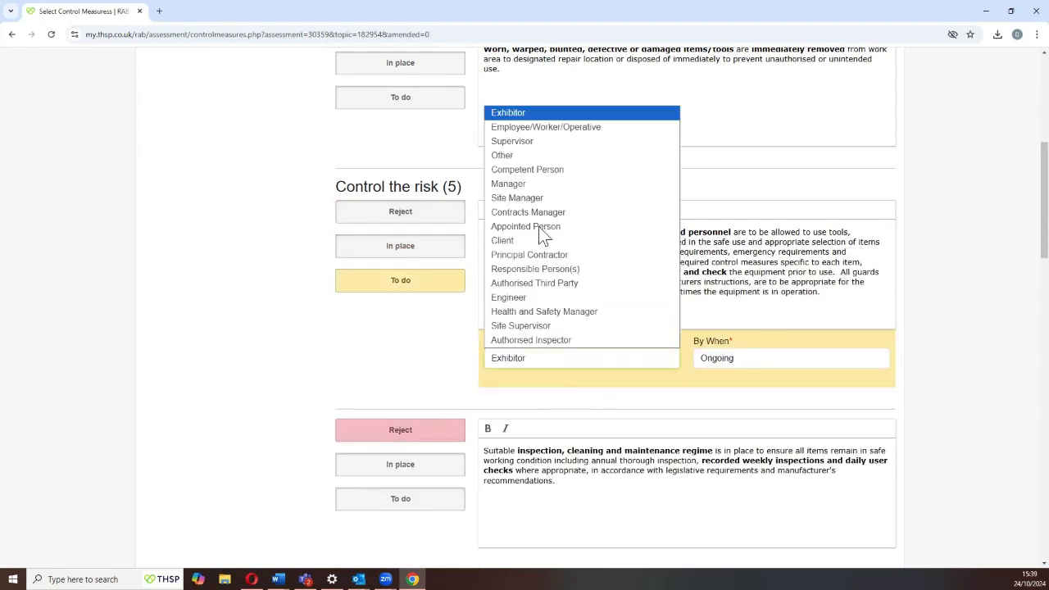
left_click(524, 141)
left_click(734, 361)
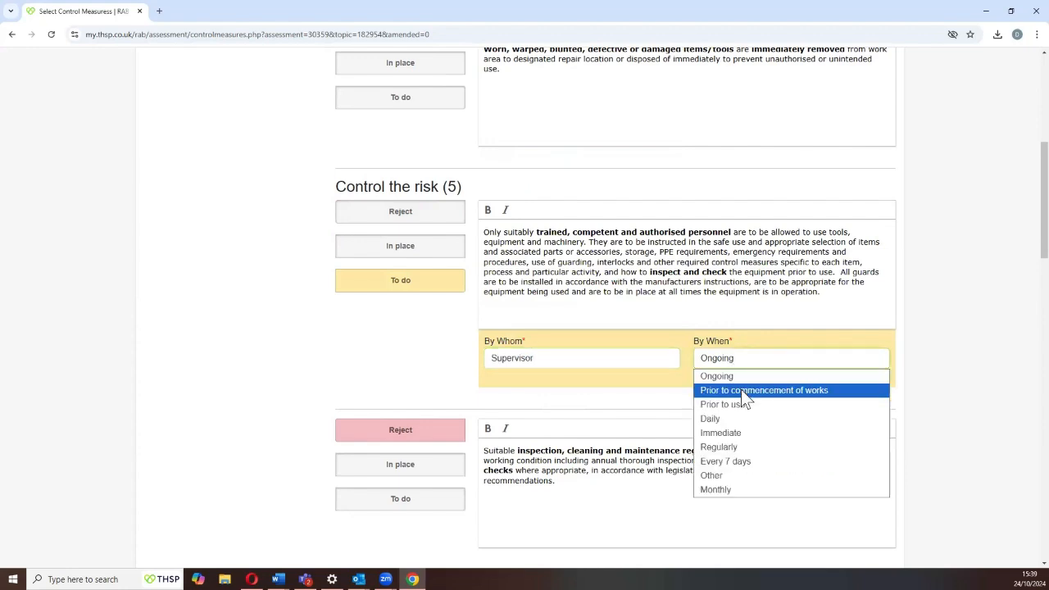
left_click(740, 390)
Step: Mark the inspection and maintenance regime, good housekeeping and cut resistant gloves control measures as In place
scroll(580, 306, "down", 3)
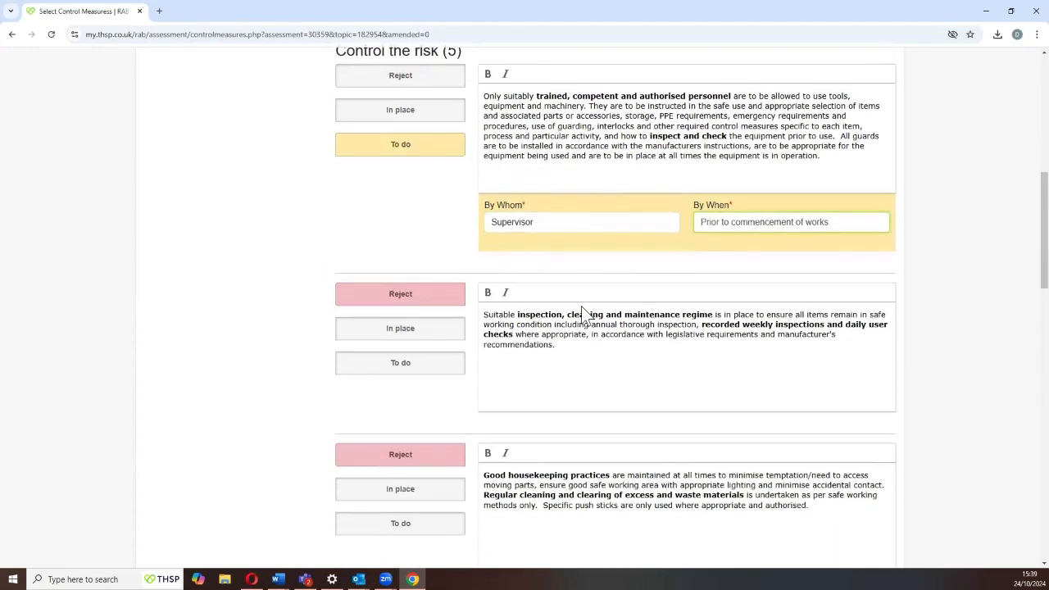
left_click(431, 195)
scroll(634, 301, "down", 2)
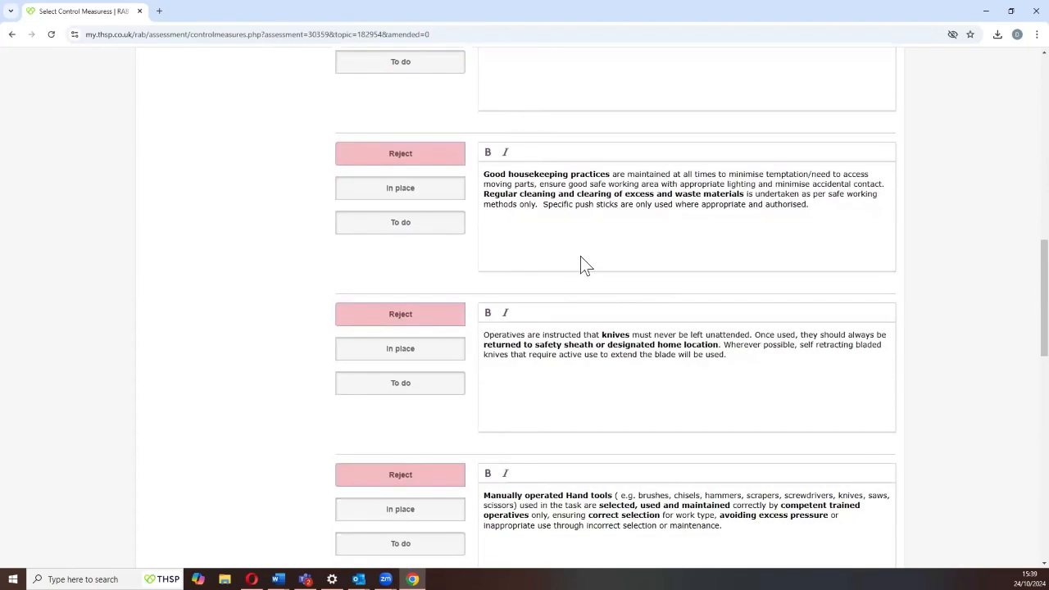
left_click(407, 195)
scroll(573, 262, "down", 4)
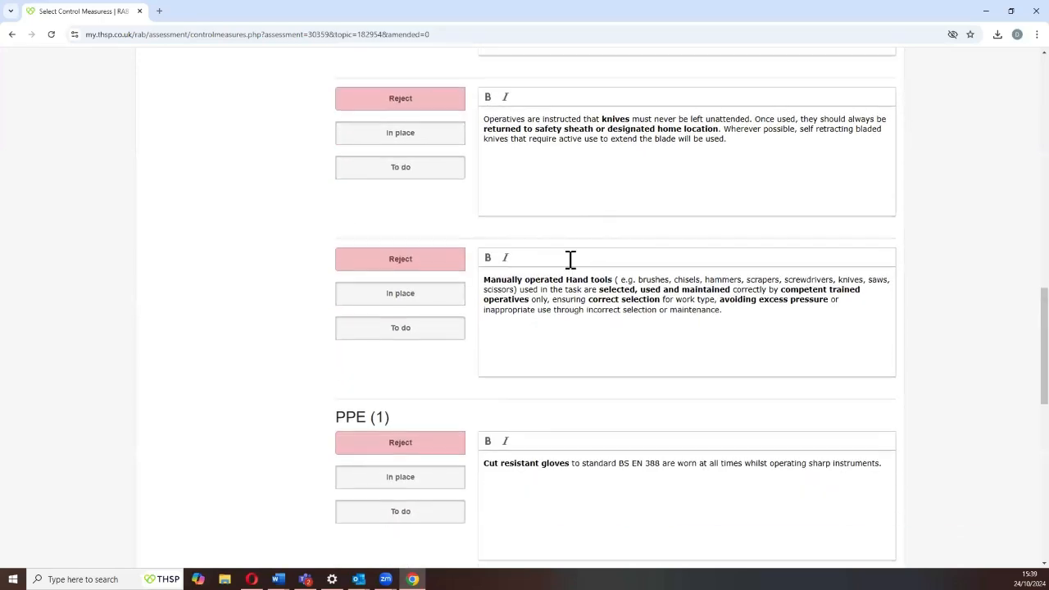
scroll(564, 265, "down", 3)
left_click(435, 262)
Step: In the excessive pressure measure under Discipline, replace the text from "No bumping" onward with "fasdasdfdsfa" and continue to the topic areas
scroll(590, 307, "down", 1)
scroll(592, 308, "down", 4)
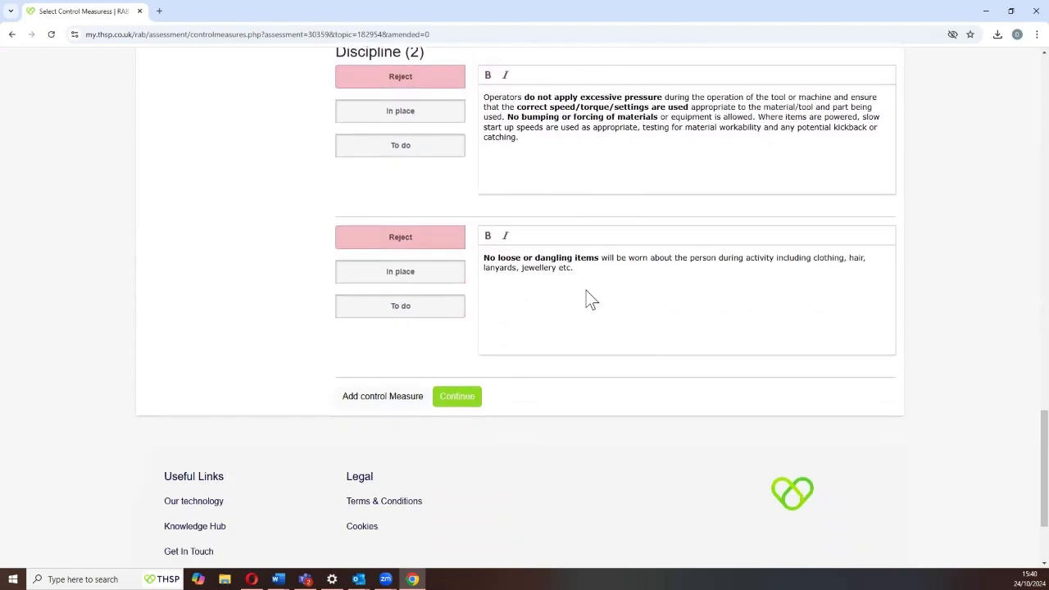
scroll(587, 273, "up", 2)
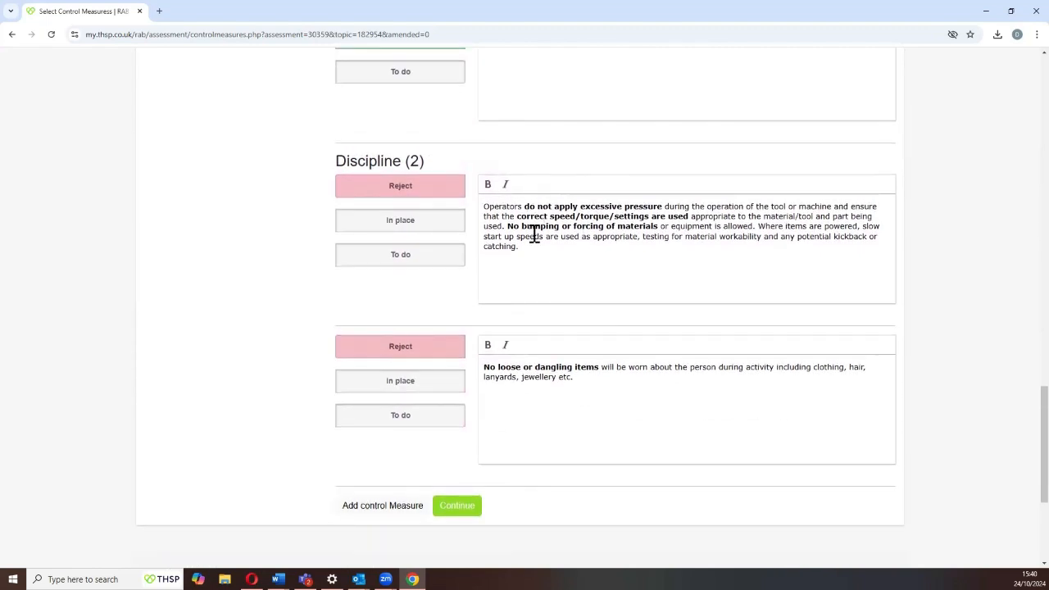
left_click_drag(507, 228, 571, 276)
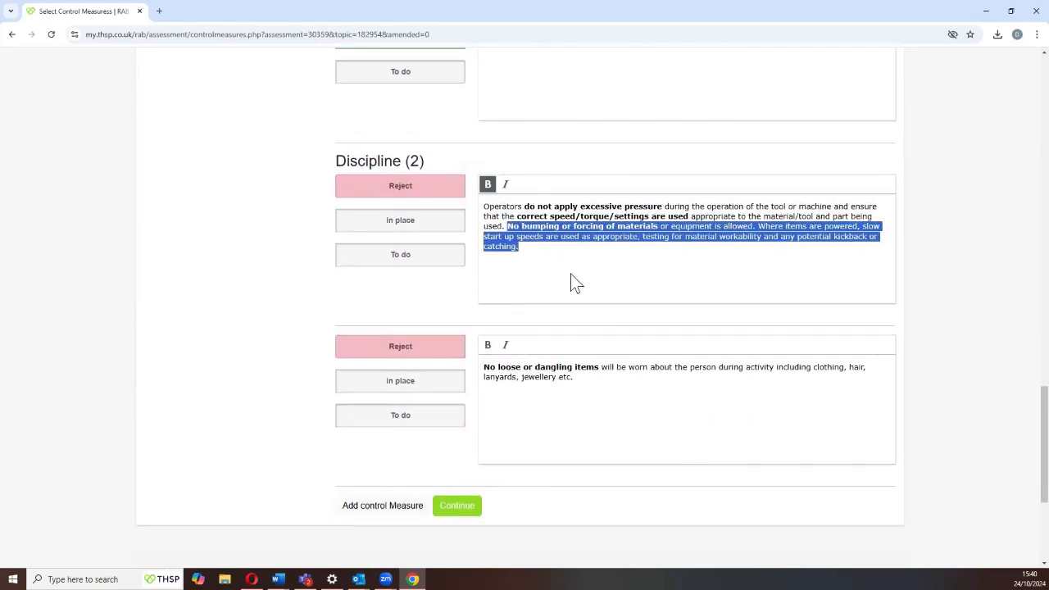
key("BackSpace")
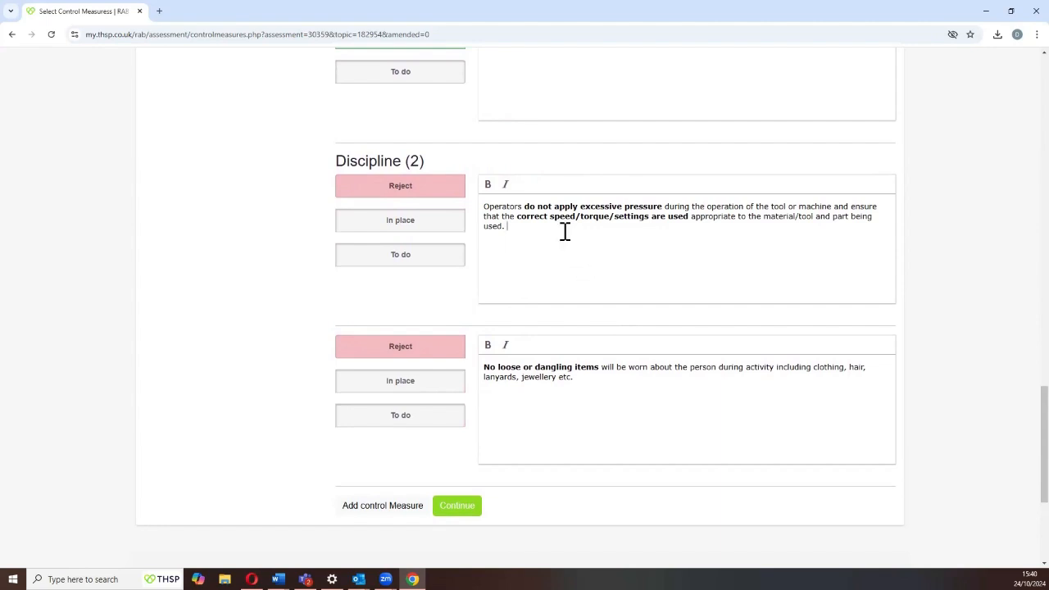
type("fasdasdfdsfa")
scroll(601, 235, "down", 2)
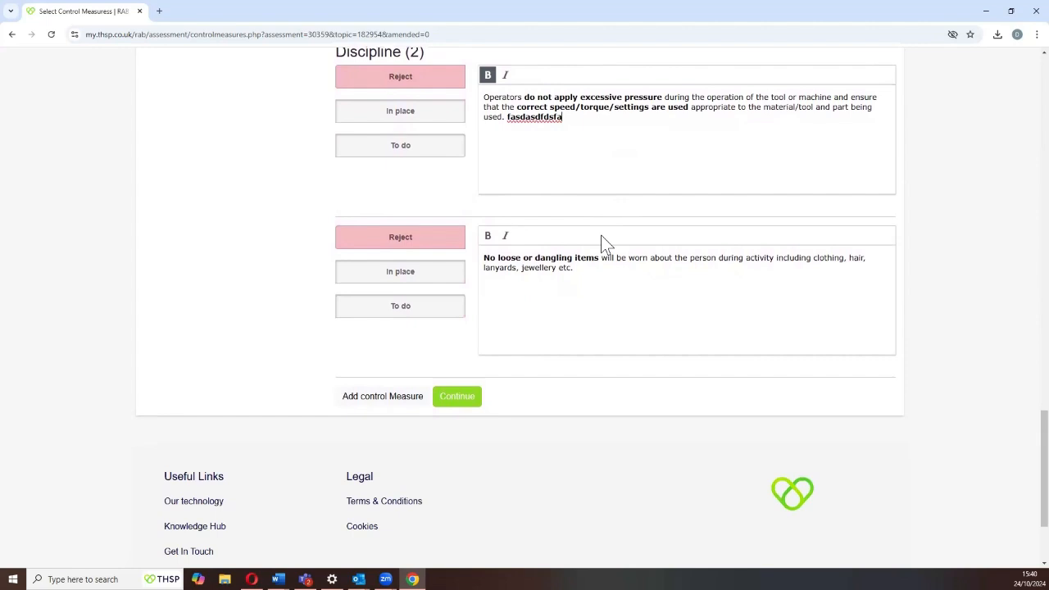
scroll(600, 235, "down", 1)
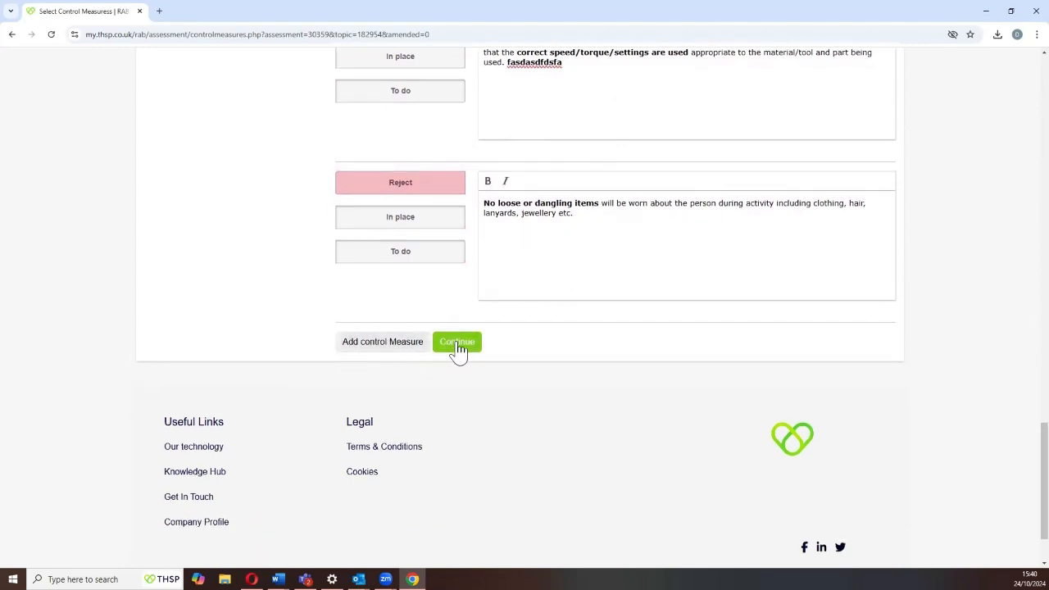
left_click(483, 351)
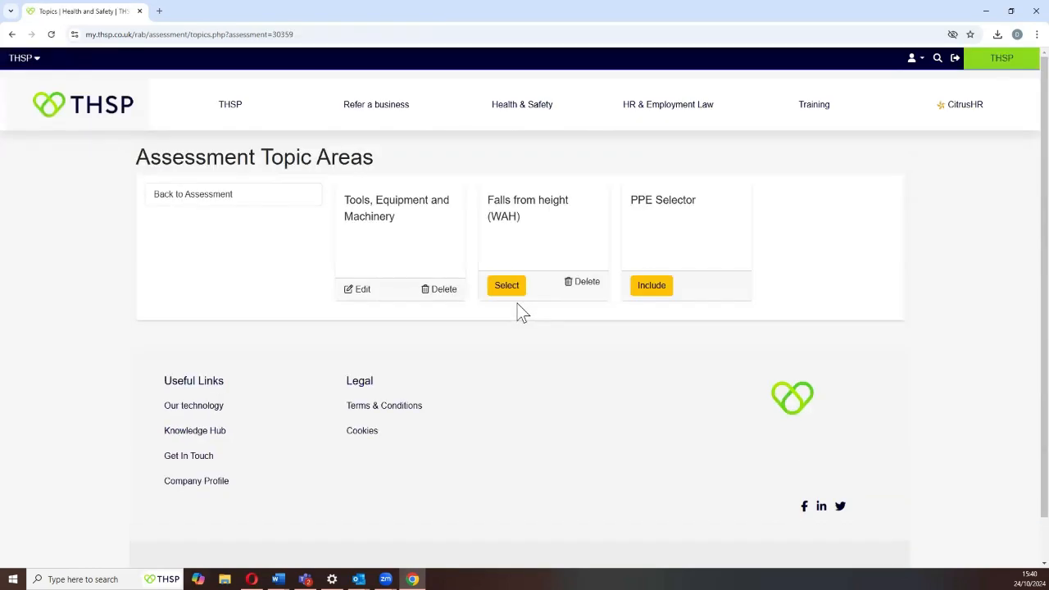
Step: Open the Falls from height (WAH) topic and mark the stepladder/ladder measures on industrial class with SWL and no painting as In place
left_click(508, 286)
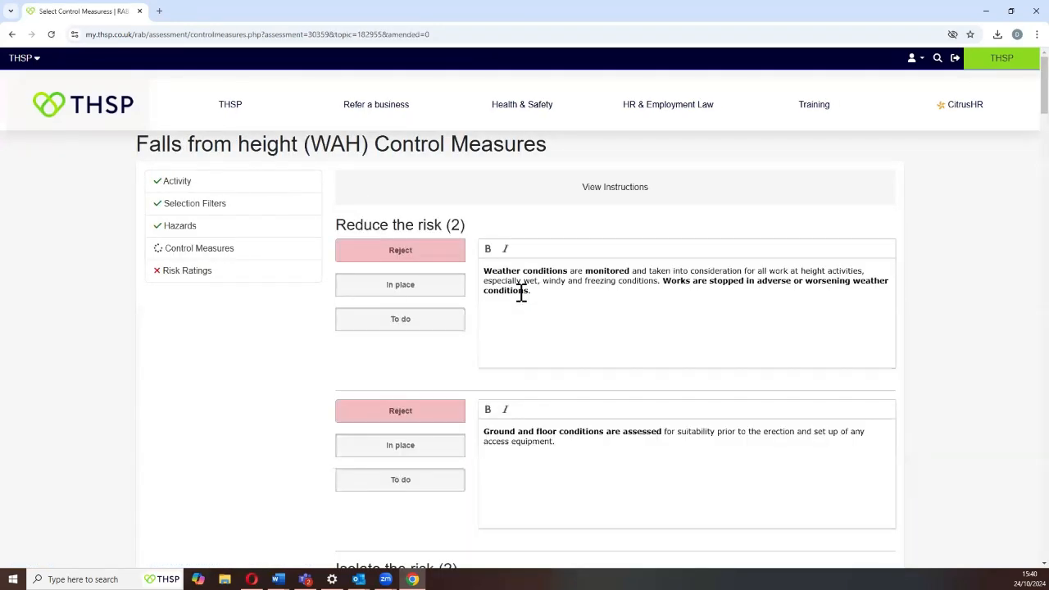
scroll(521, 294, "down", 4)
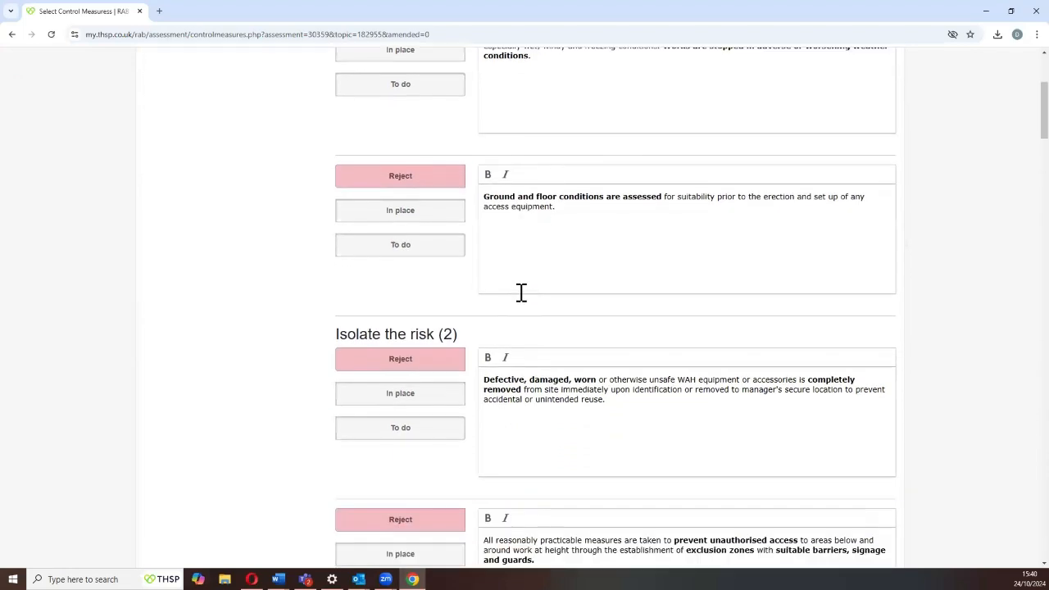
scroll(532, 312, "down", 12)
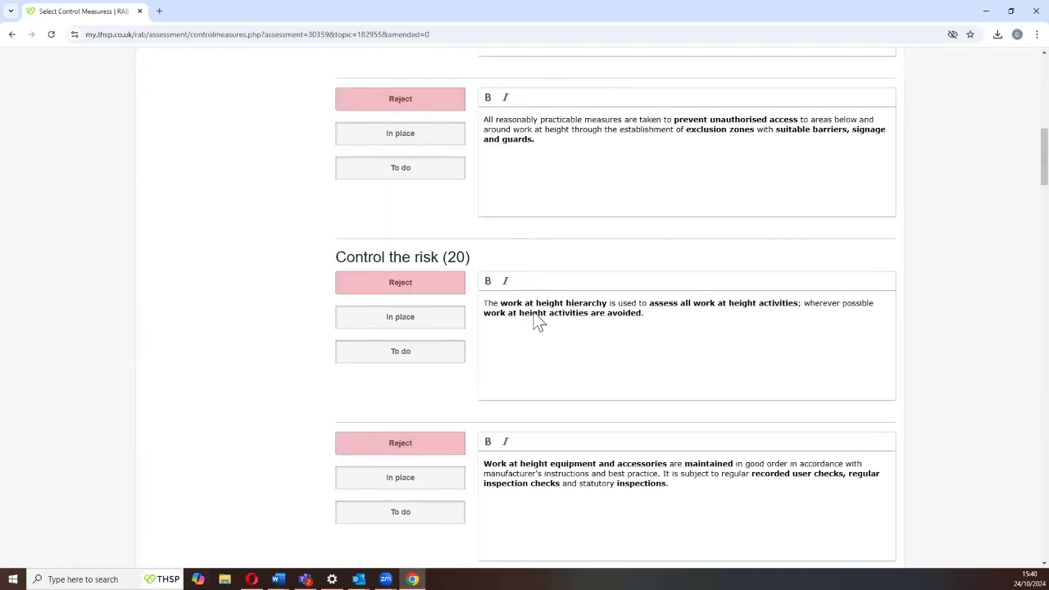
scroll(532, 319, "down", 6)
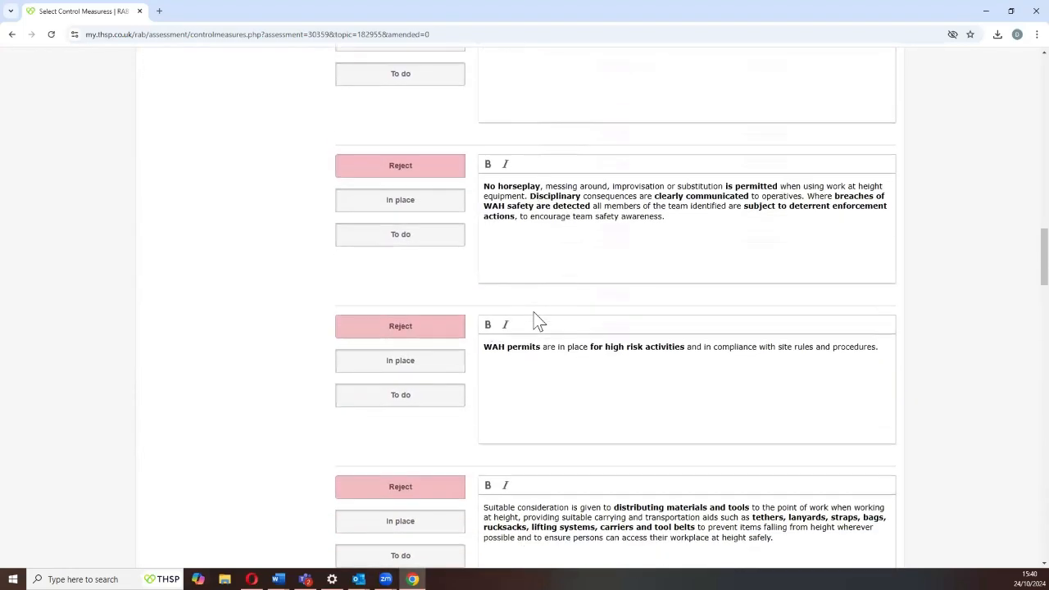
scroll(533, 316, "down", 2)
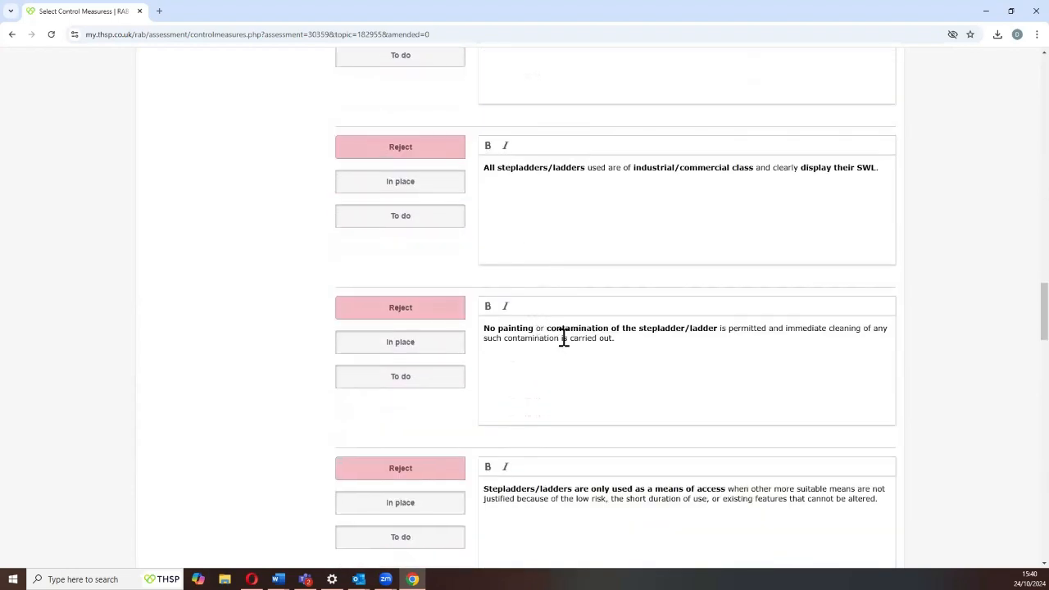
left_click(432, 191)
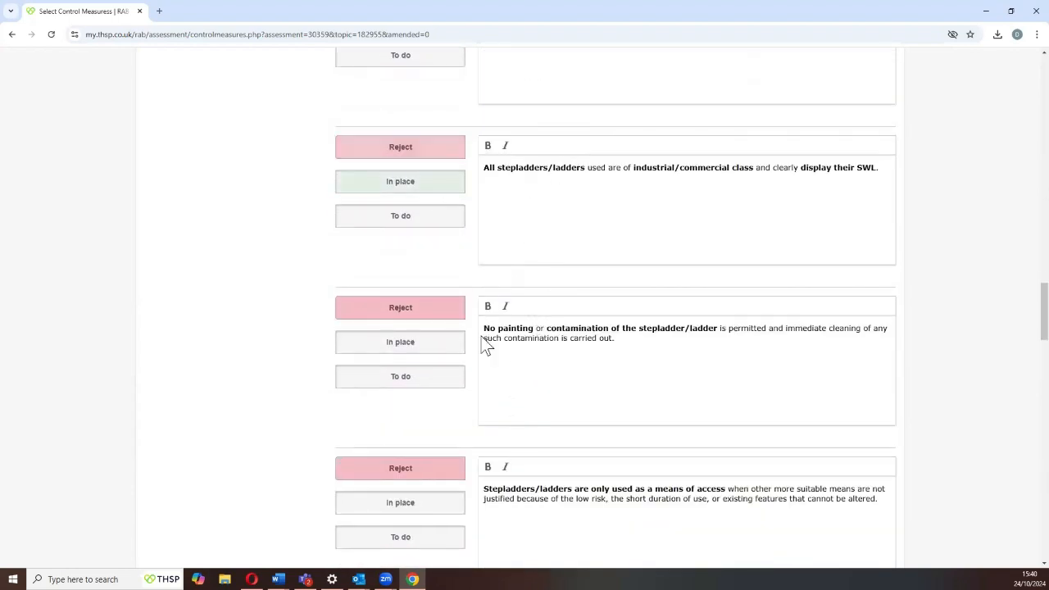
left_click(443, 352)
Step: Mark the measures on stepladder/ladder training, fully open stepladder legs with locks engaged, and correct ladder angle as In place
scroll(537, 376, "down", 1)
scroll(534, 381, "down", 3)
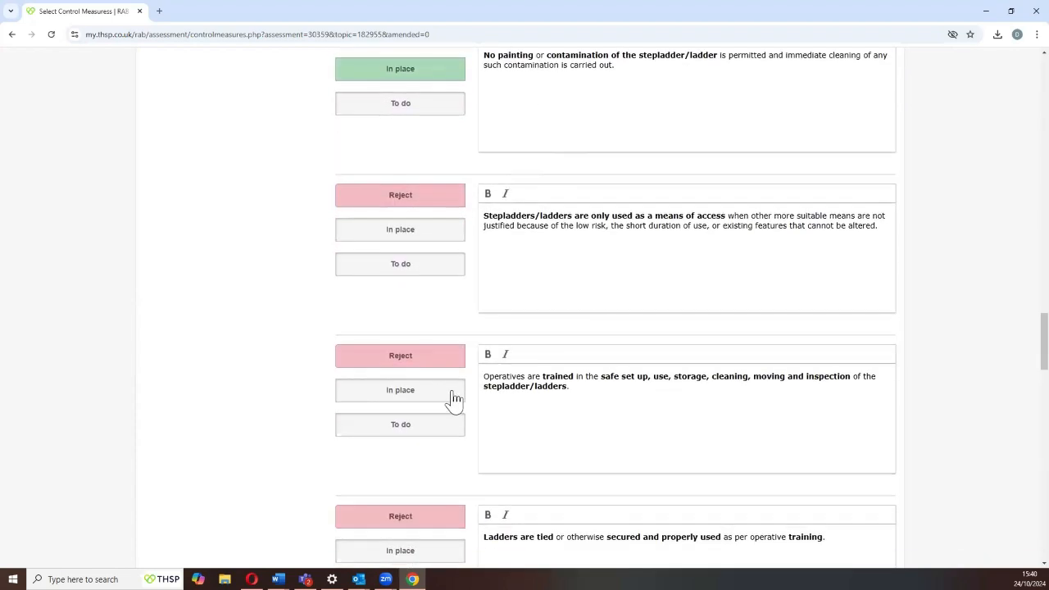
left_click(458, 390)
scroll(585, 344, "down", 7)
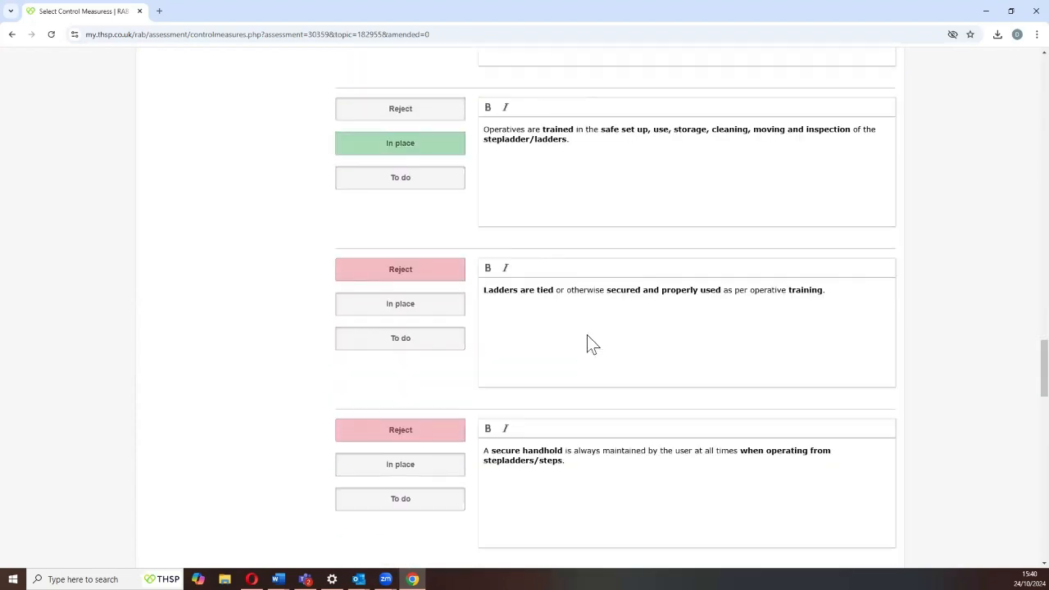
left_click(433, 331)
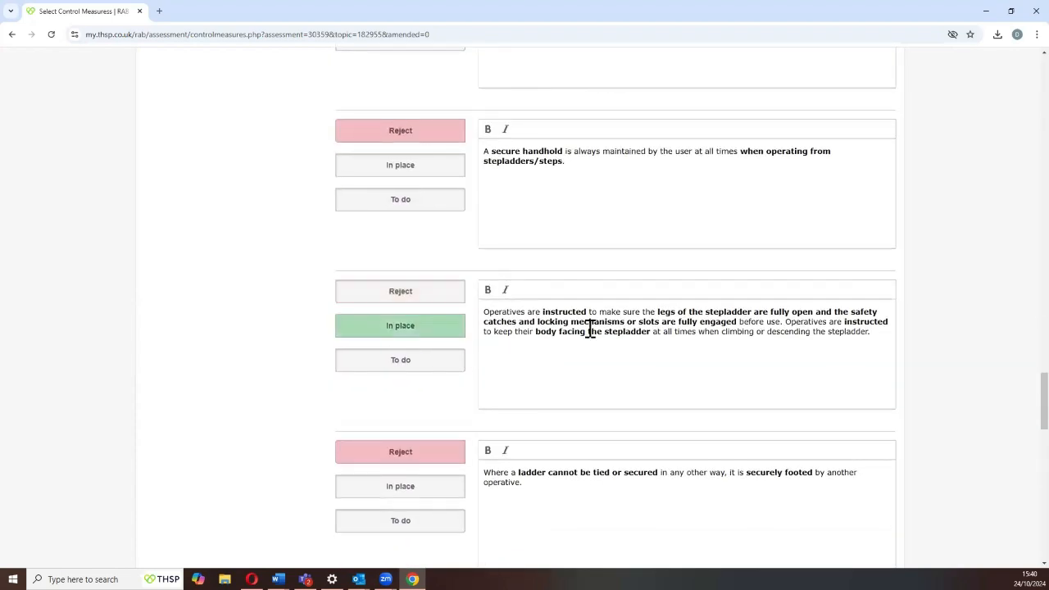
scroll(590, 330, "down", 5)
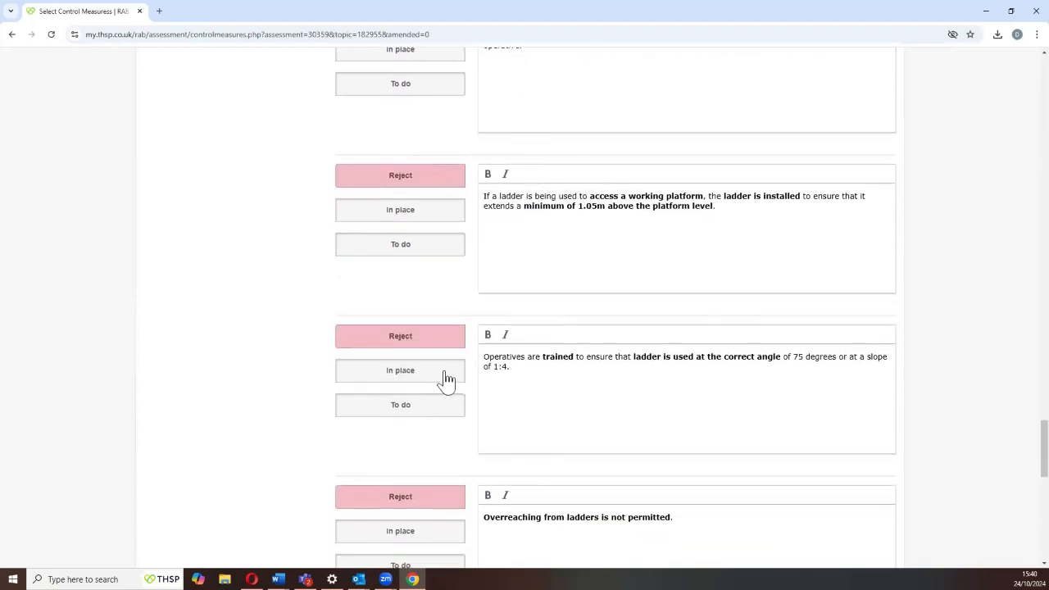
left_click(447, 377)
Step: Mark the measure on unique serial numbers and daily pre-use ladder checks as In place, and submit the Falls from height control measures
scroll(584, 348, "down", 3)
scroll(579, 344, "down", 2)
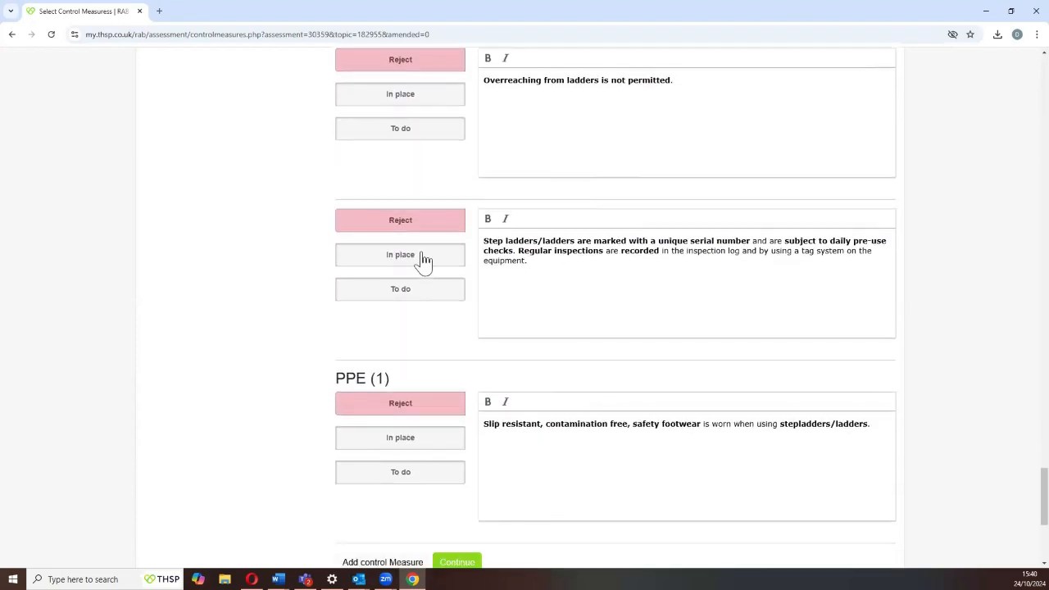
left_click(432, 259)
scroll(629, 391, "down", 2)
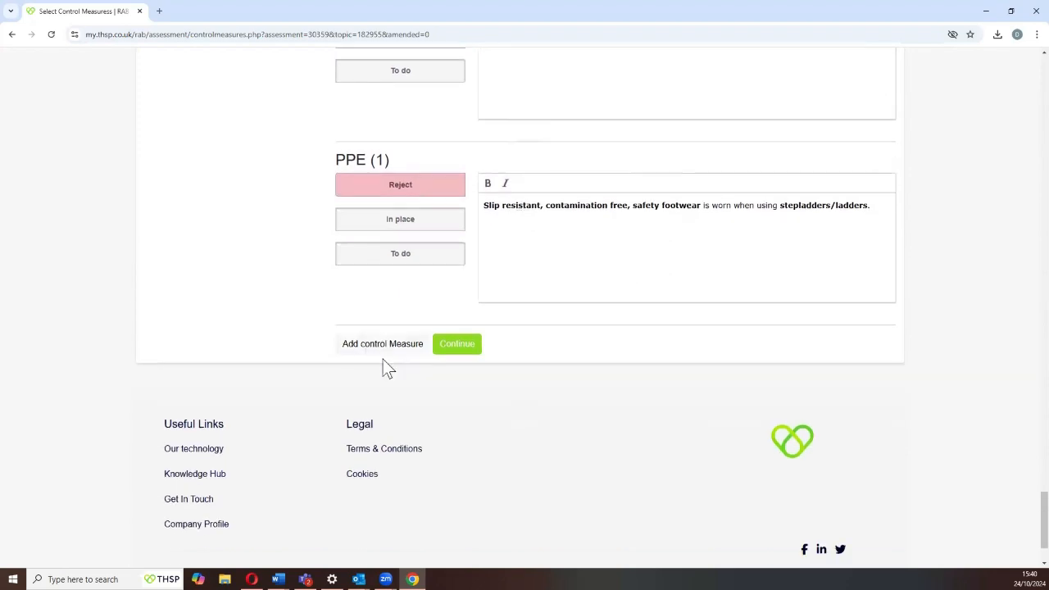
left_click(449, 355)
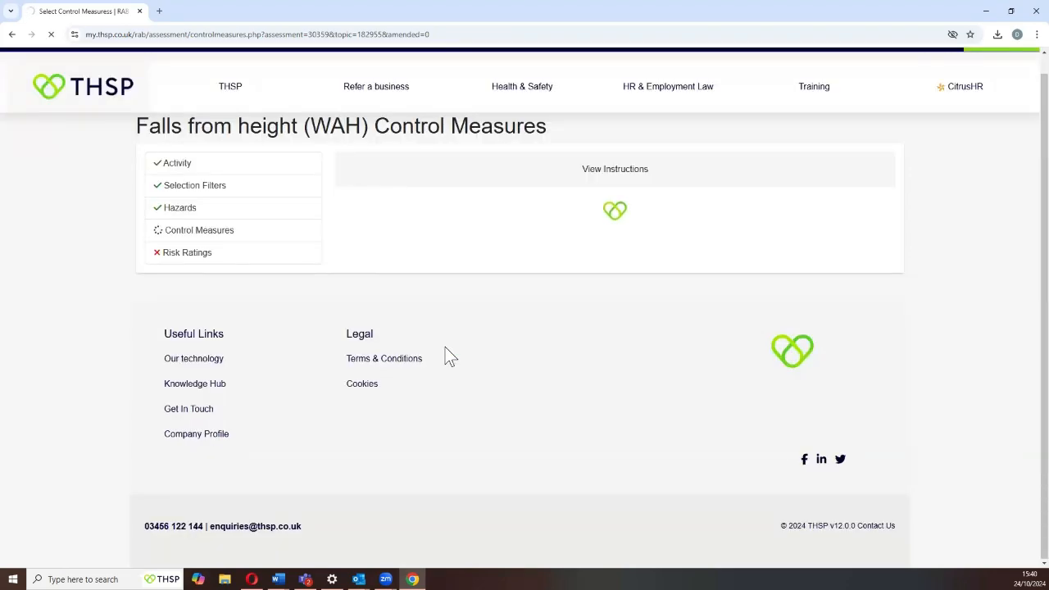
Step: Include the PPE Selector and add Safety glasses with Medium energy impact resistance and the note "asdfdfsa"
left_click(653, 291)
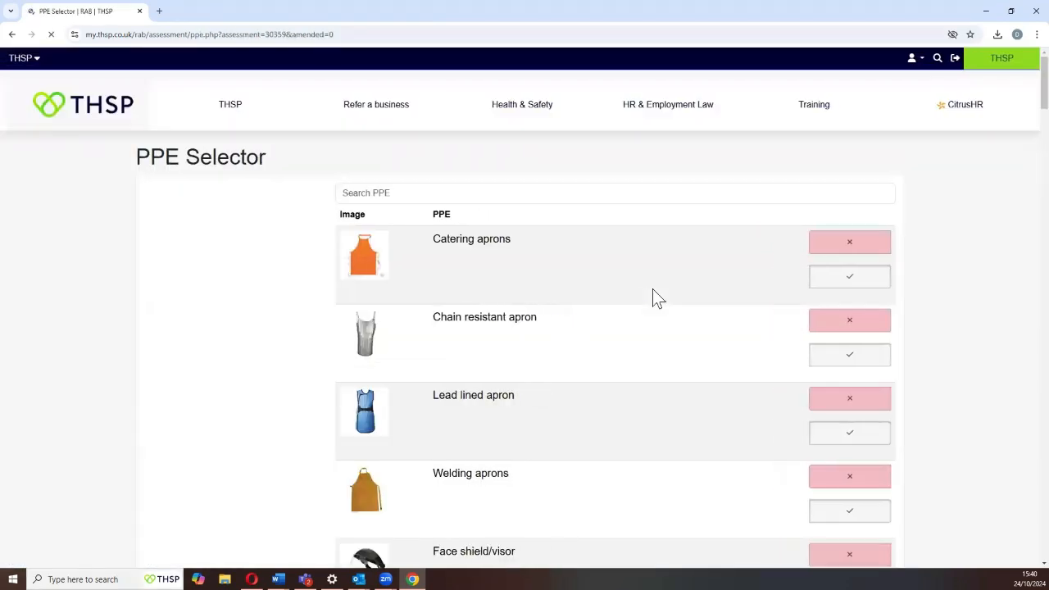
scroll(653, 296, "down", 3)
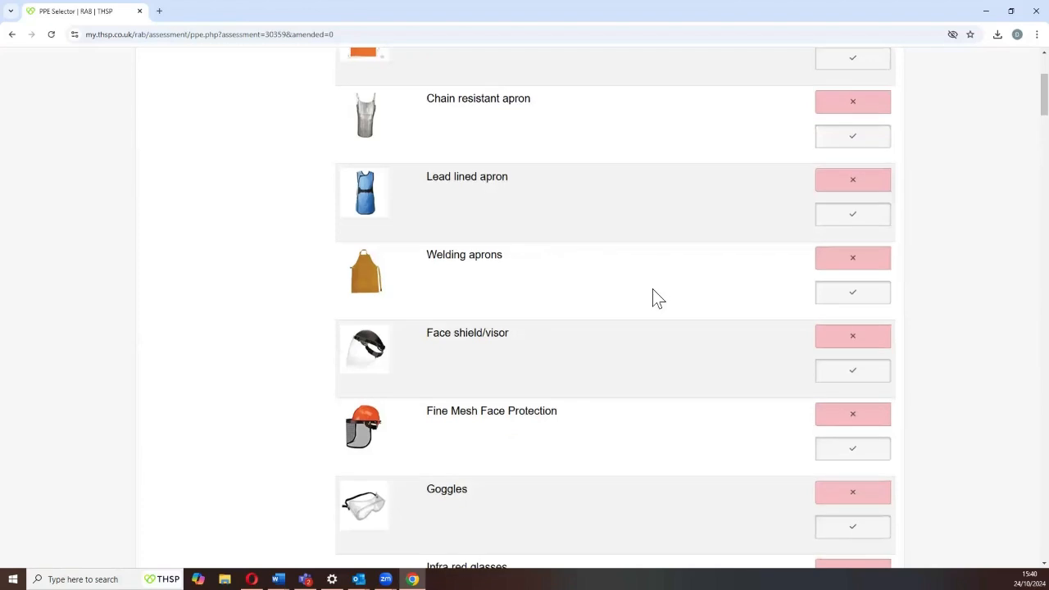
scroll(653, 297, "down", 2)
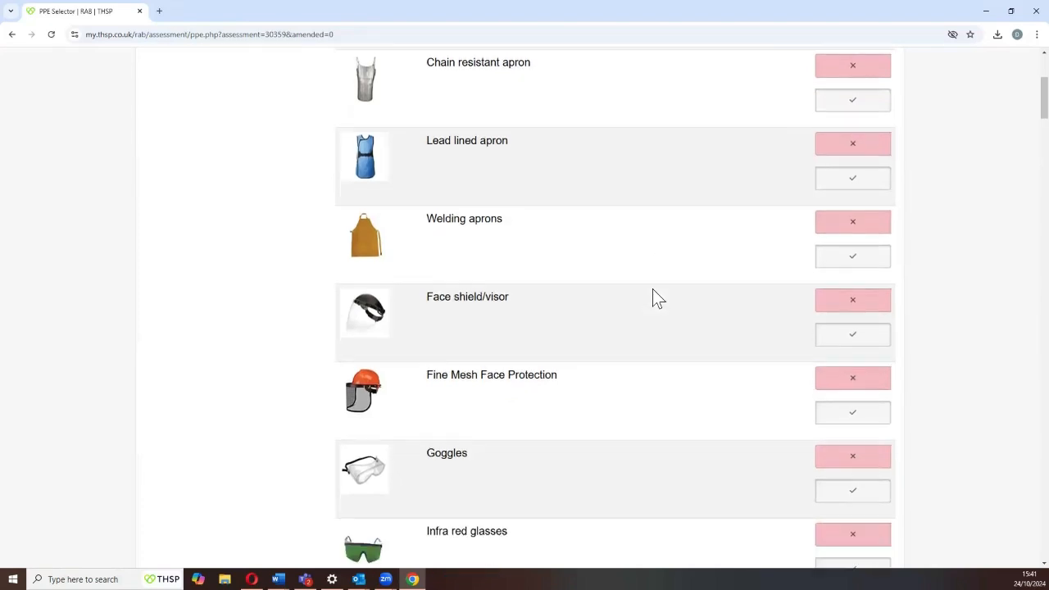
scroll(653, 297, "down", 1)
scroll(653, 296, "down", 2)
left_click(844, 361)
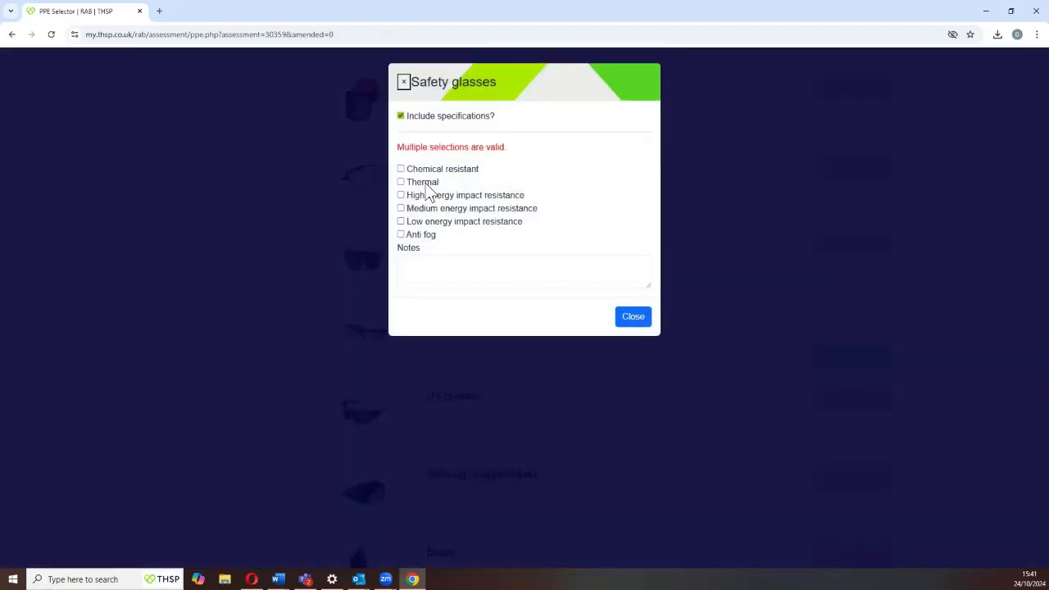
left_click(410, 210)
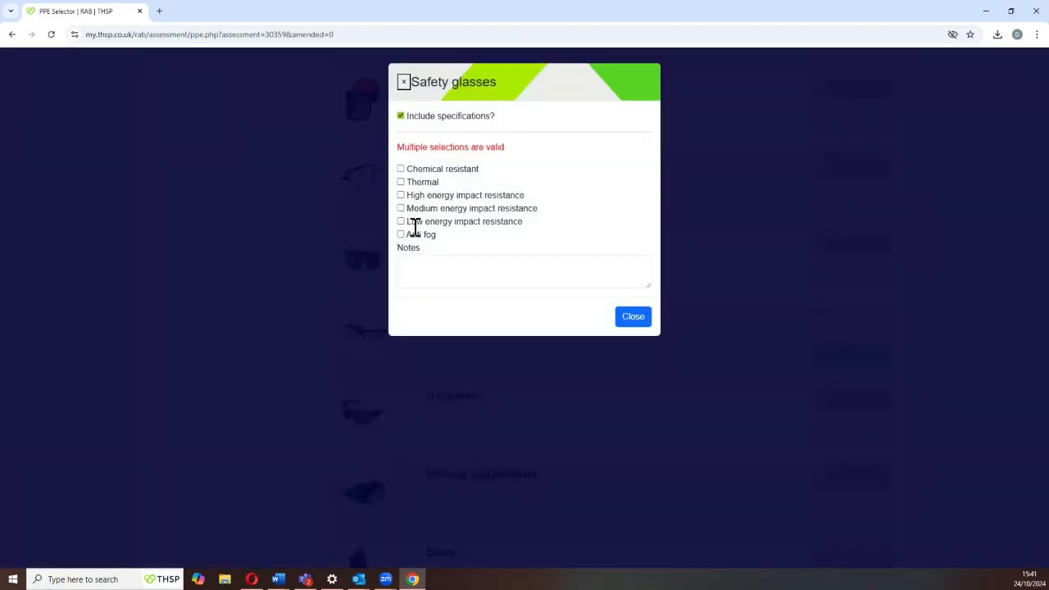
left_click(428, 266)
type("asdfdfsa")
left_click(629, 318)
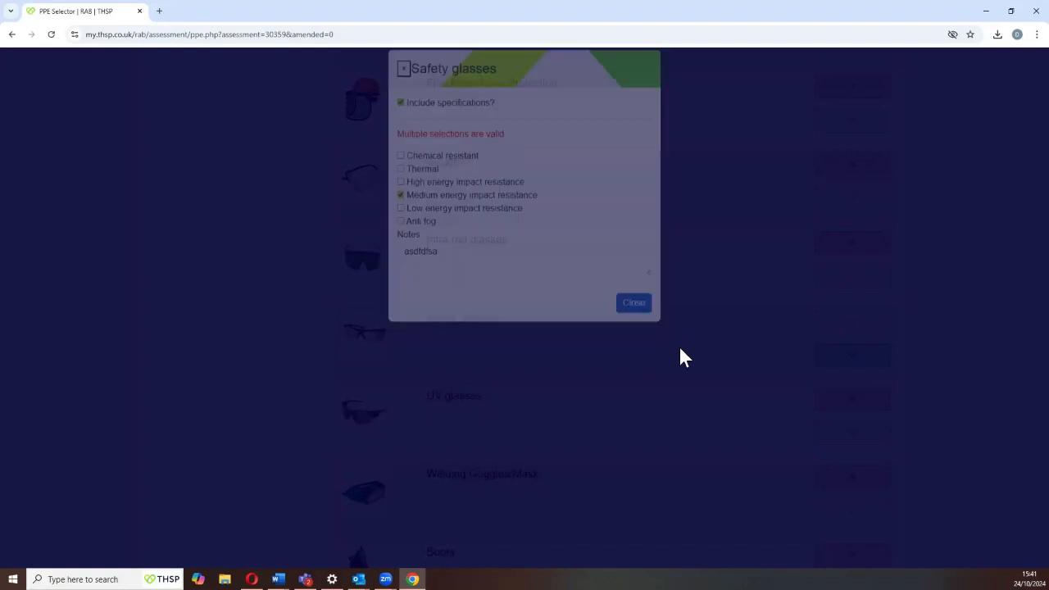
Step: Add Boots to the PPE with Steel/Composite Midsole, Steel/Composite Toecap and the note "fsdalds"
scroll(649, 318, "down", 4)
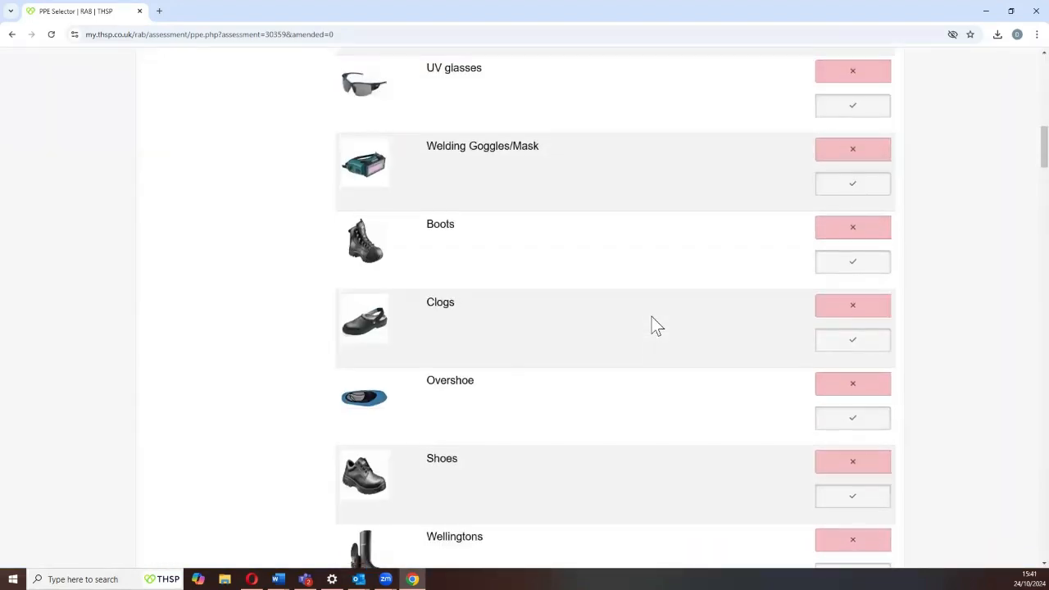
left_click(843, 270)
left_click(402, 170)
left_click(401, 182)
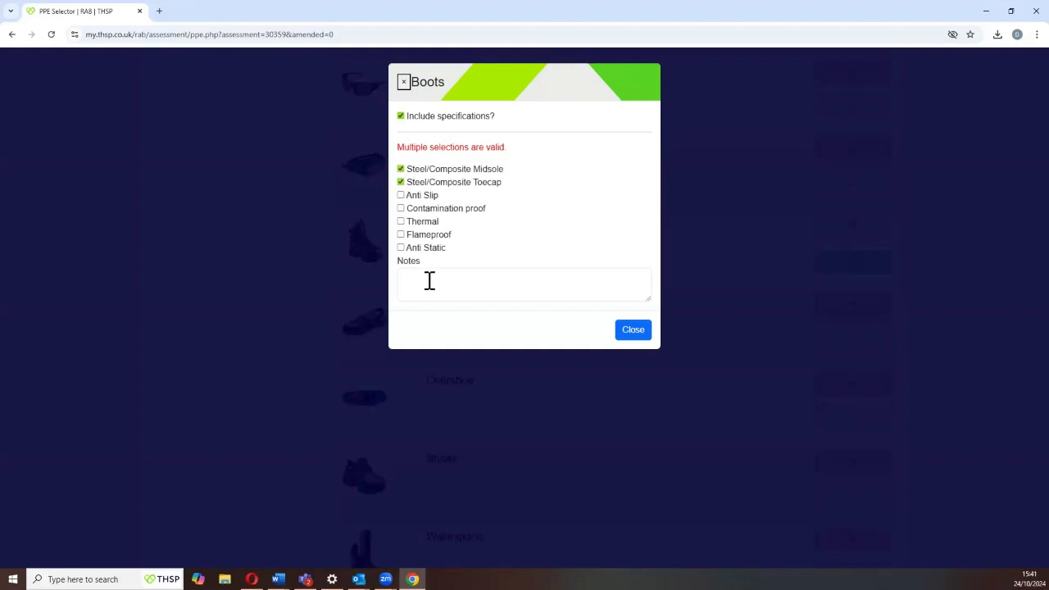
left_click(434, 281)
type("fsdalds")
left_click(634, 333)
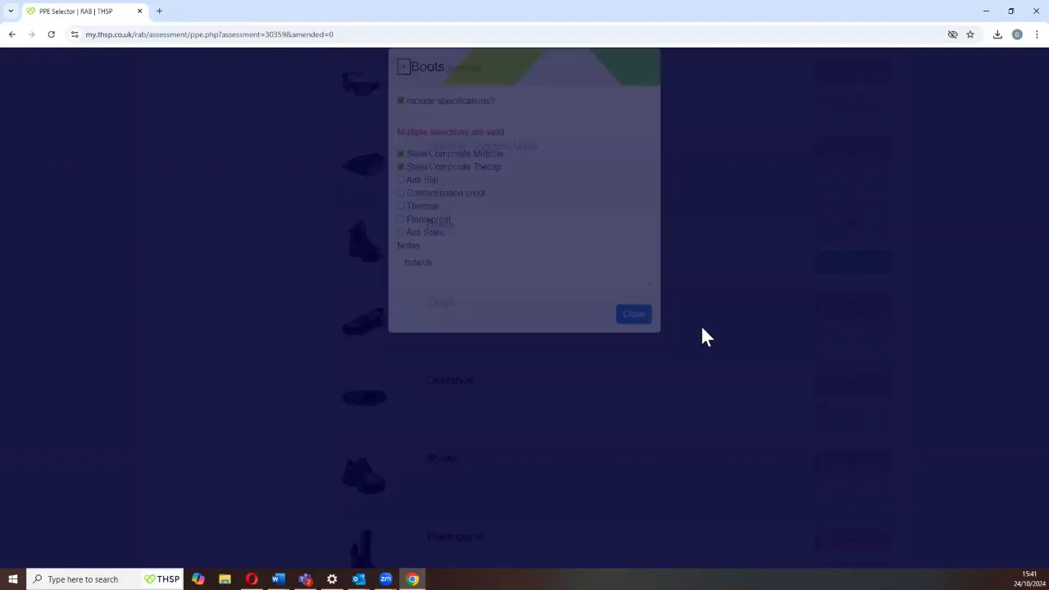
Step: Add Standard hard hat to the PPE selection with the note "sdfafds"
scroll(704, 333, "down", 6)
scroll(695, 335, "down", 5)
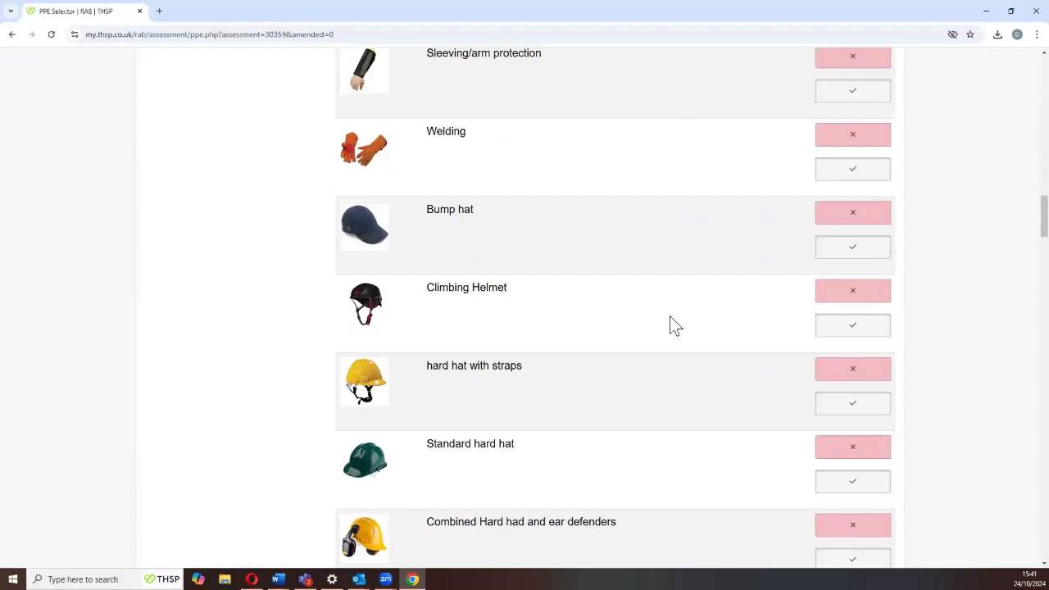
left_click(860, 319)
left_click(423, 164)
type("sdfafds")
left_click(635, 227)
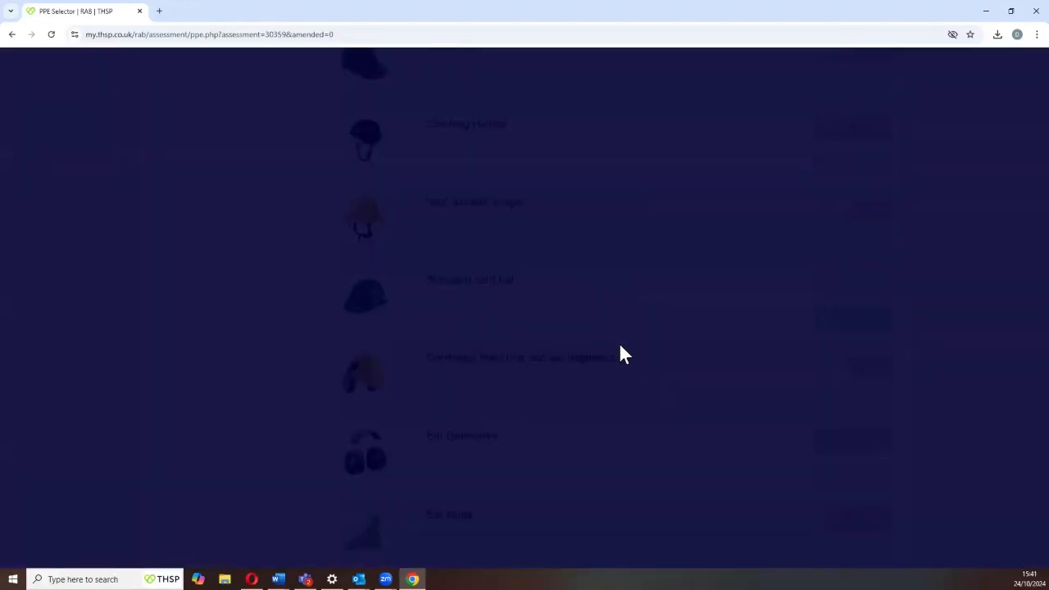
Step: Finish the PPE selection without adding further items and continue to the Risk Ratings page
scroll(620, 348, "down", 5)
scroll(624, 345, "down", 5)
scroll(625, 339, "down", 10)
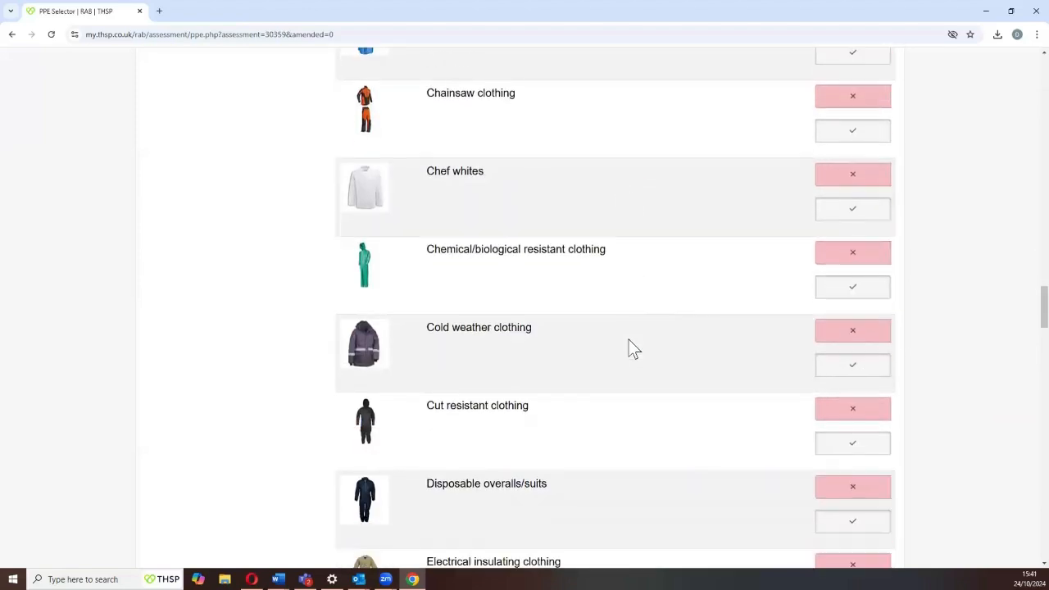
scroll(626, 334, "down", 10)
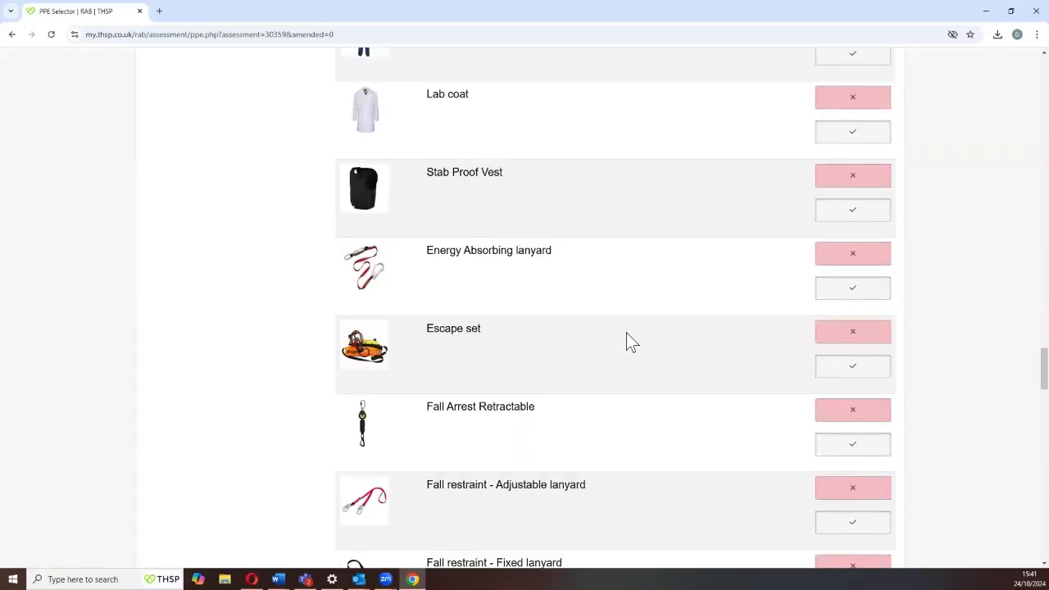
scroll(625, 334, "down", 15)
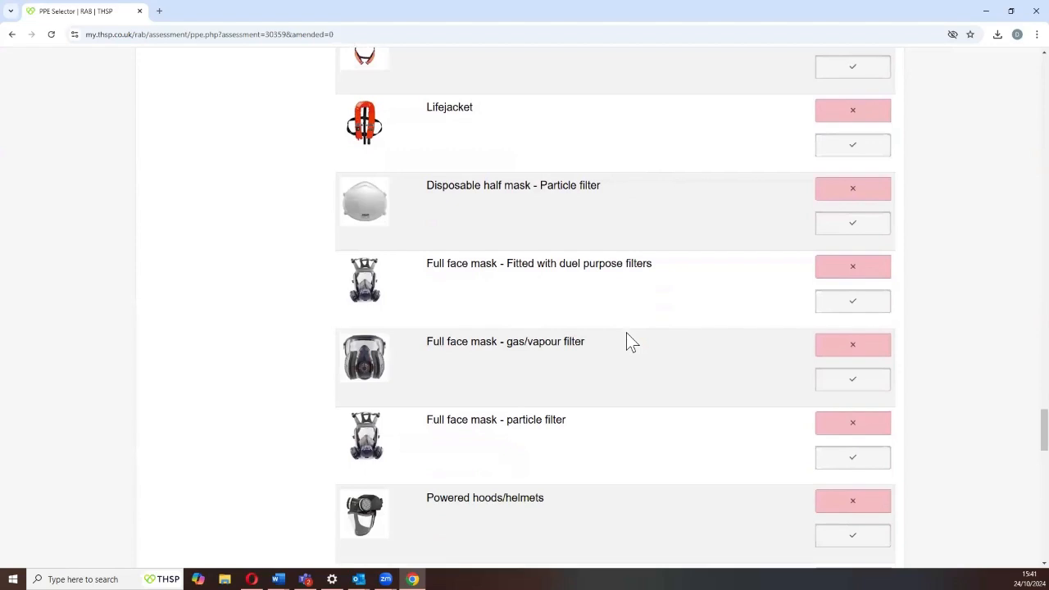
scroll(626, 333, "down", 3)
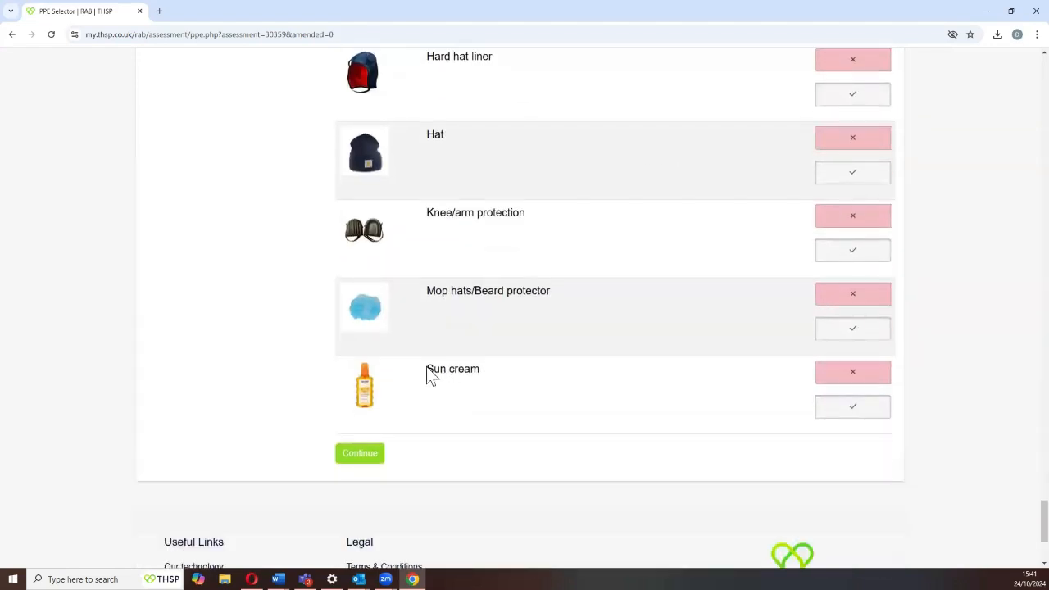
left_click(363, 348)
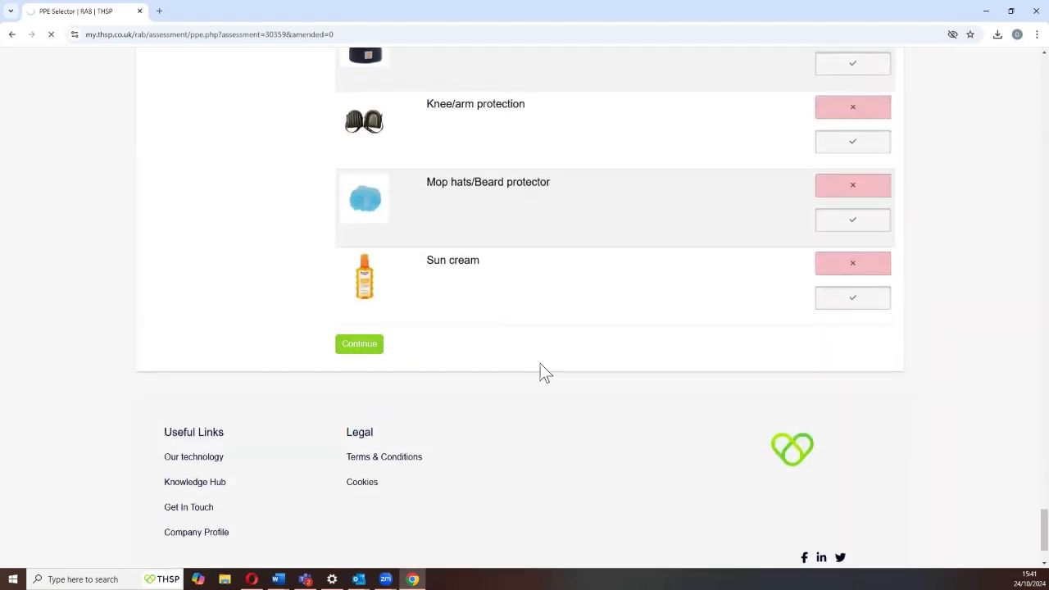
left_click(359, 324)
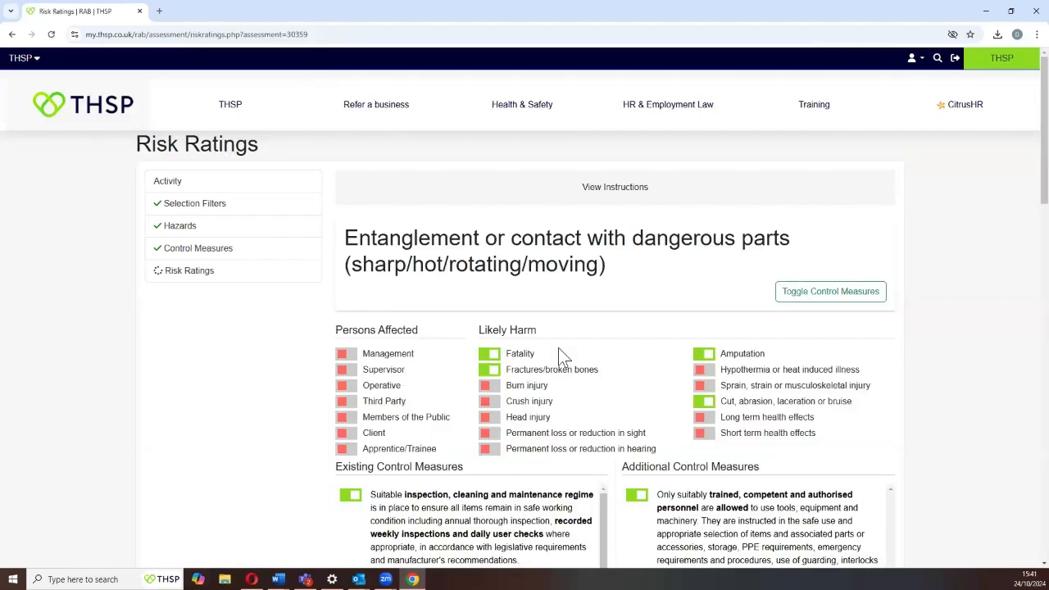
Step: For the Entanglement or contact with dangerous parts hazard, mark Operative as affected and switch off Fatality as a likely harm
scroll(558, 348, "down", 2)
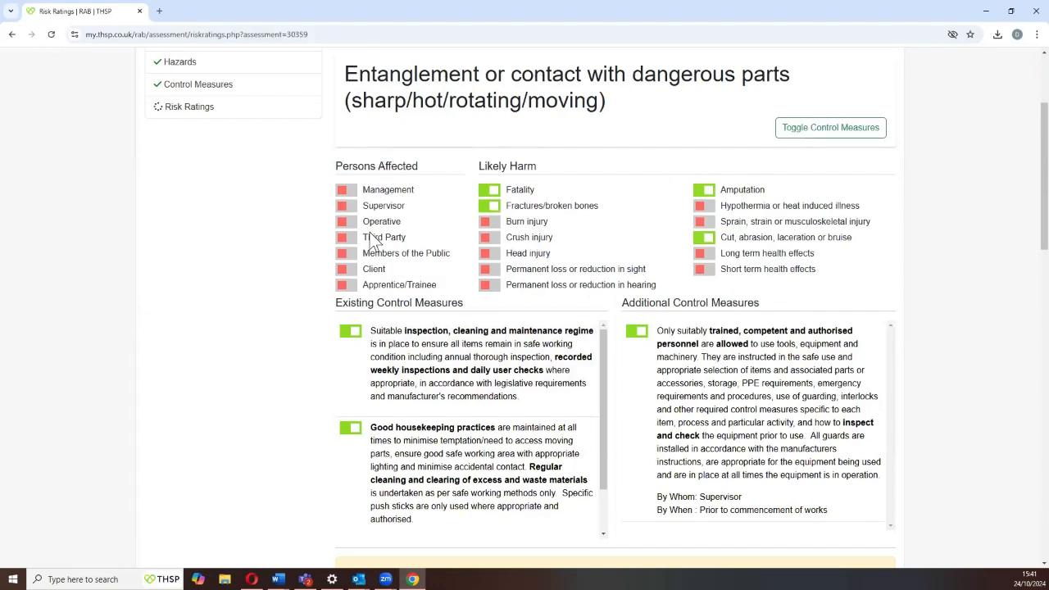
left_click(345, 223)
left_click(489, 190)
Step: Exclude the Cut resistant gloves measure from the existing control measures of the entanglement hazard
scroll(548, 203, "down", 1)
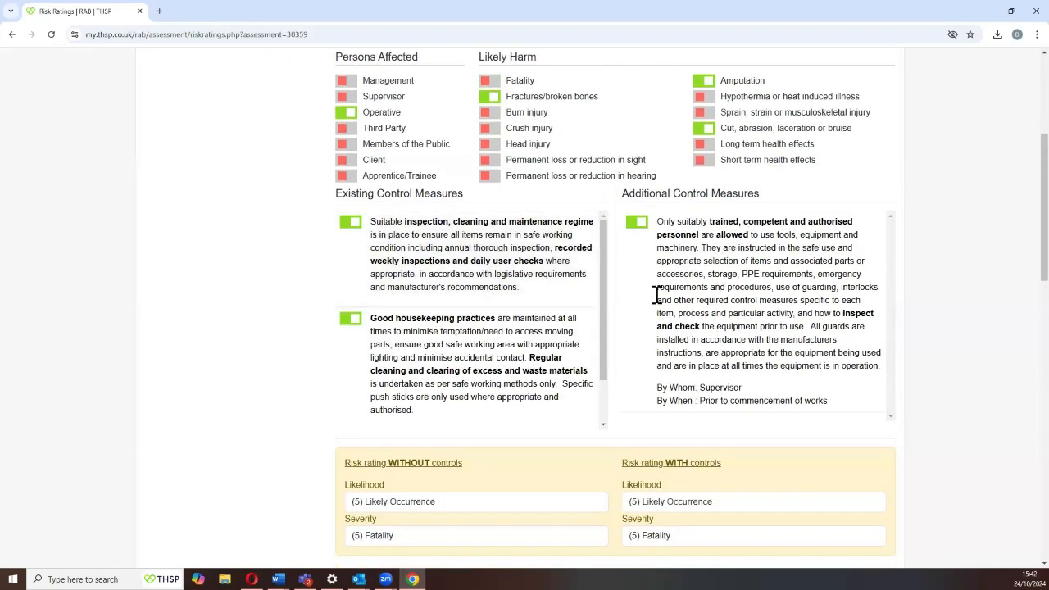
scroll(499, 254, "down", 1)
scroll(492, 254, "down", 1)
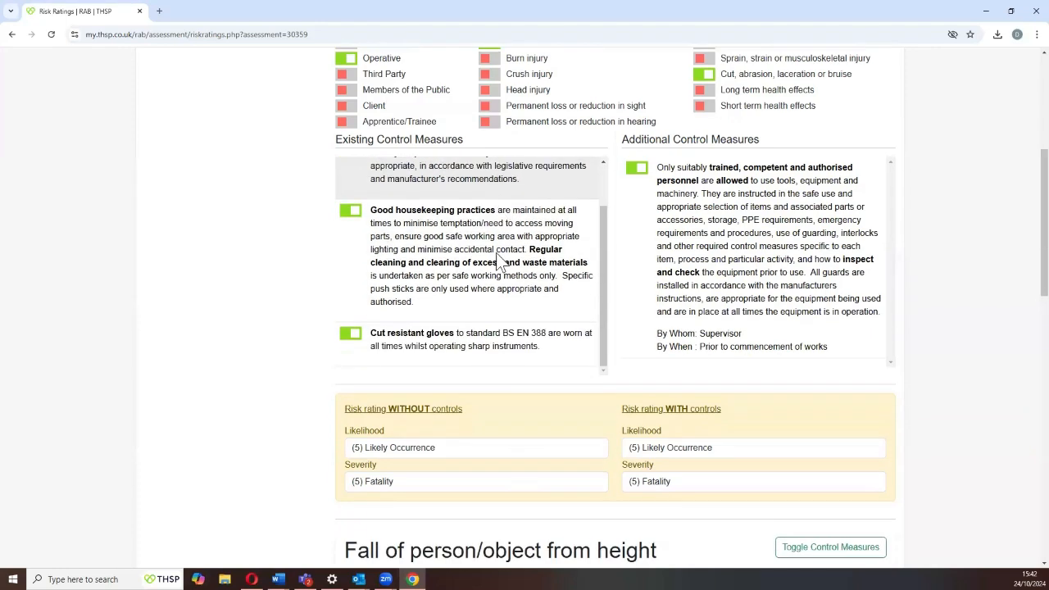
left_click(351, 279)
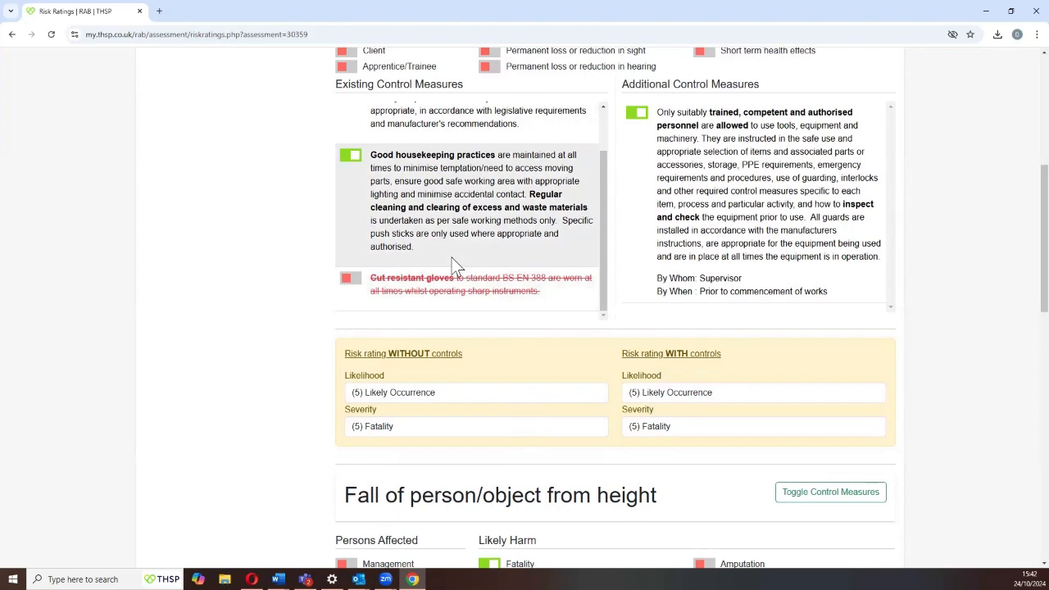
Step: Rate the entanglement hazard's severity (3) Major Injury(ies) to one person/Short Term Health Effects without and with controls, and its likelihood with controls (2) Remote Occurrence
scroll(452, 263, "down", 2)
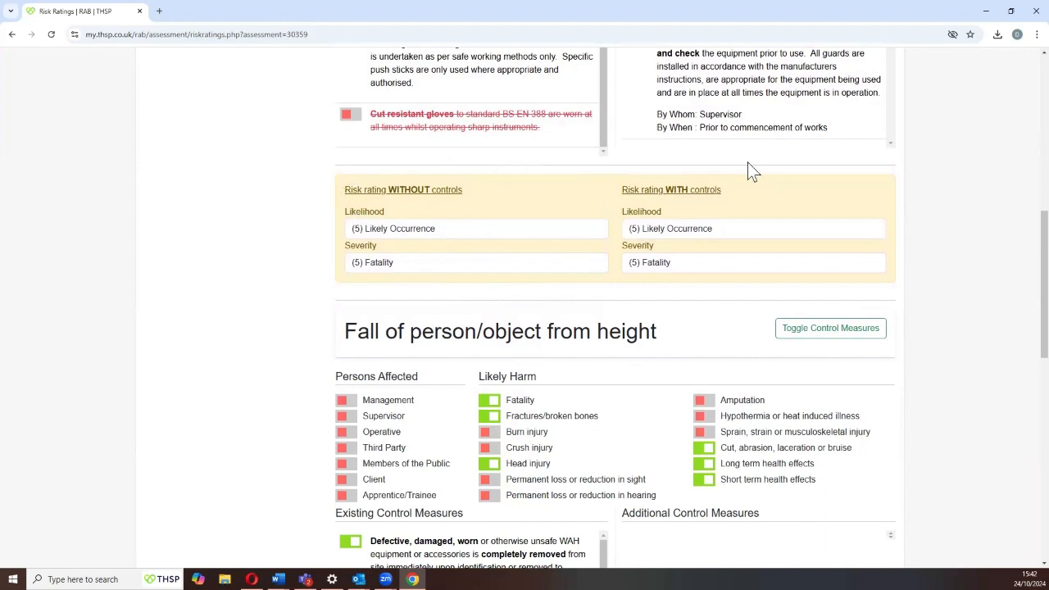
left_click(520, 264)
left_click(489, 309)
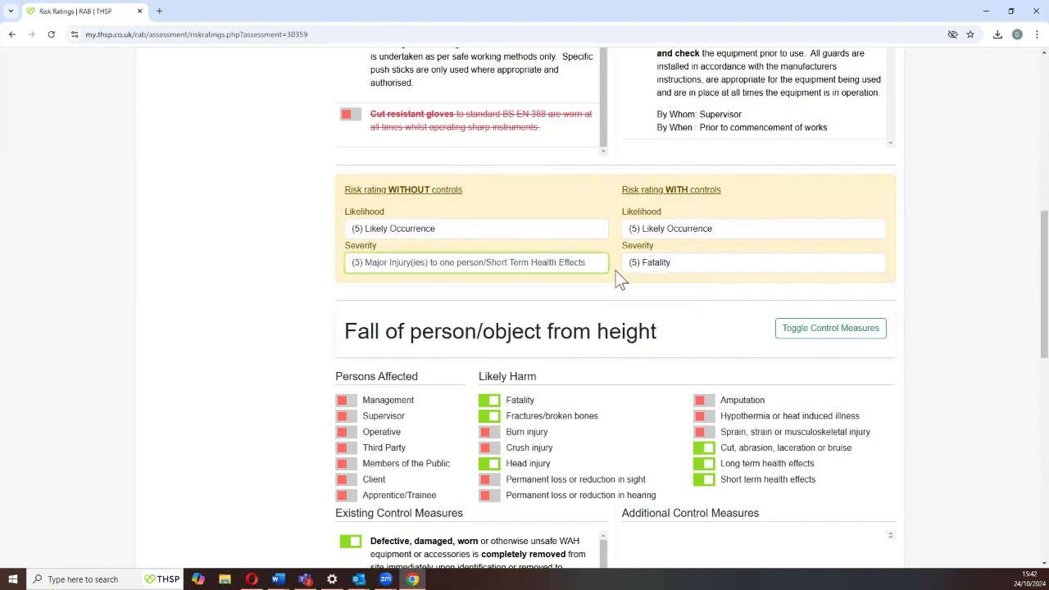
left_click(663, 260)
left_click(659, 308)
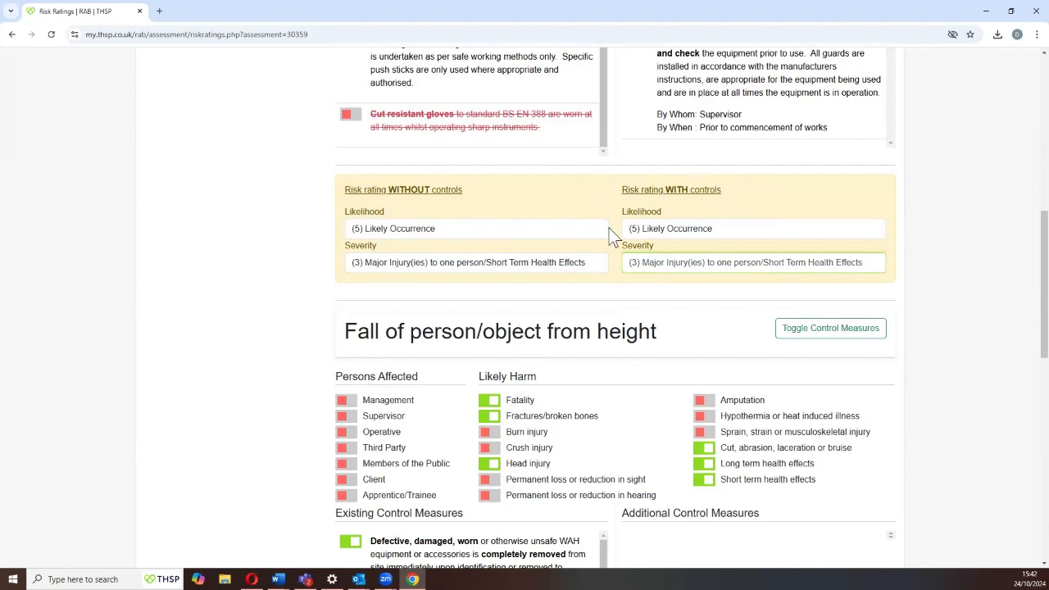
left_click(663, 231)
left_click(677, 289)
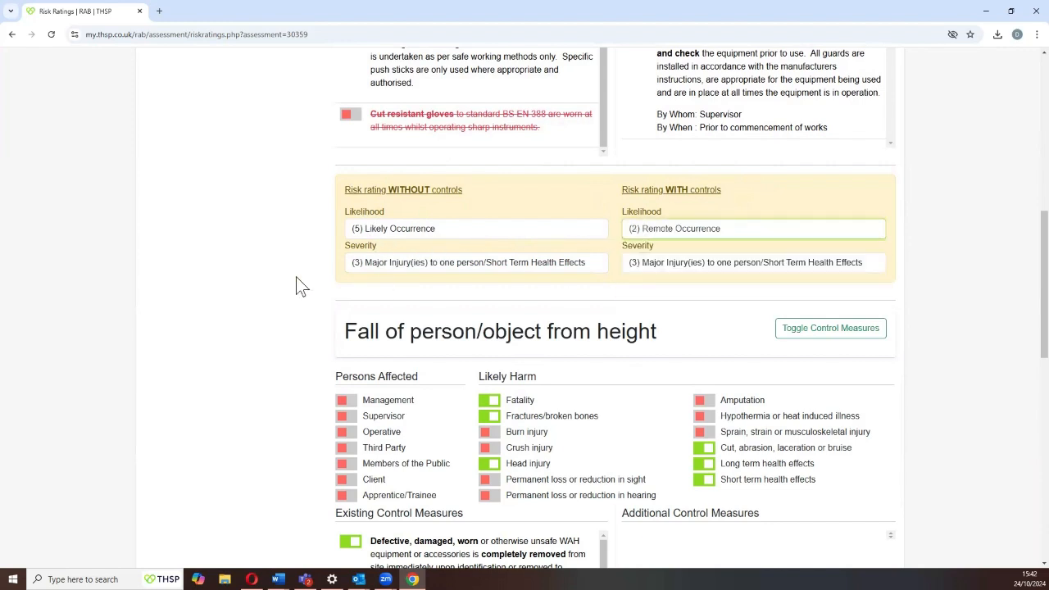
Step: For Fall of person/object from height, mark Operative as affected and set the likelihood with controls to (2) Remote Occurrence
scroll(299, 286, "down", 2)
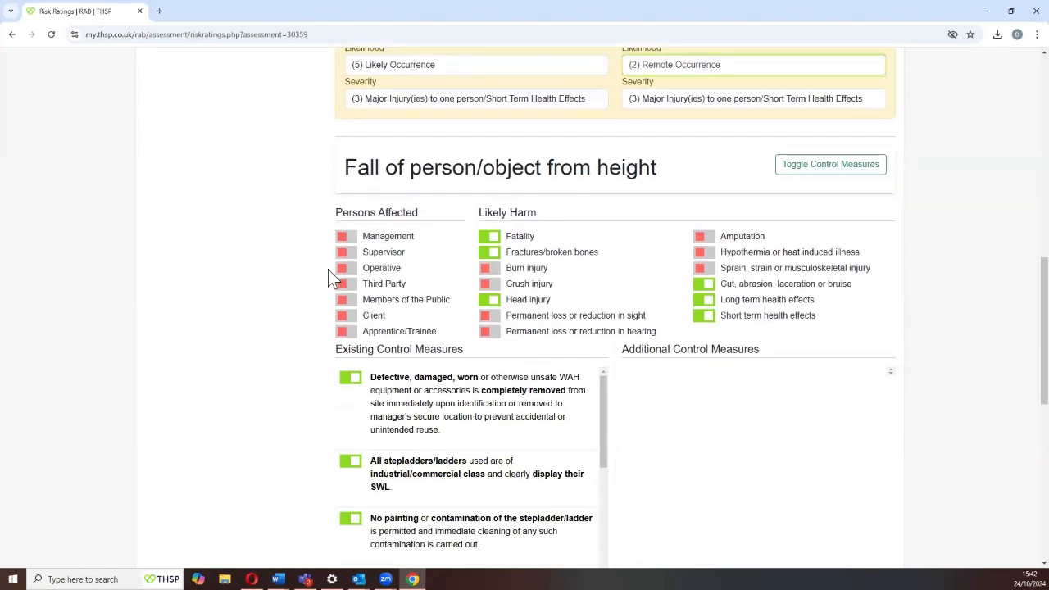
left_click(344, 269)
scroll(161, 279, "down", 5)
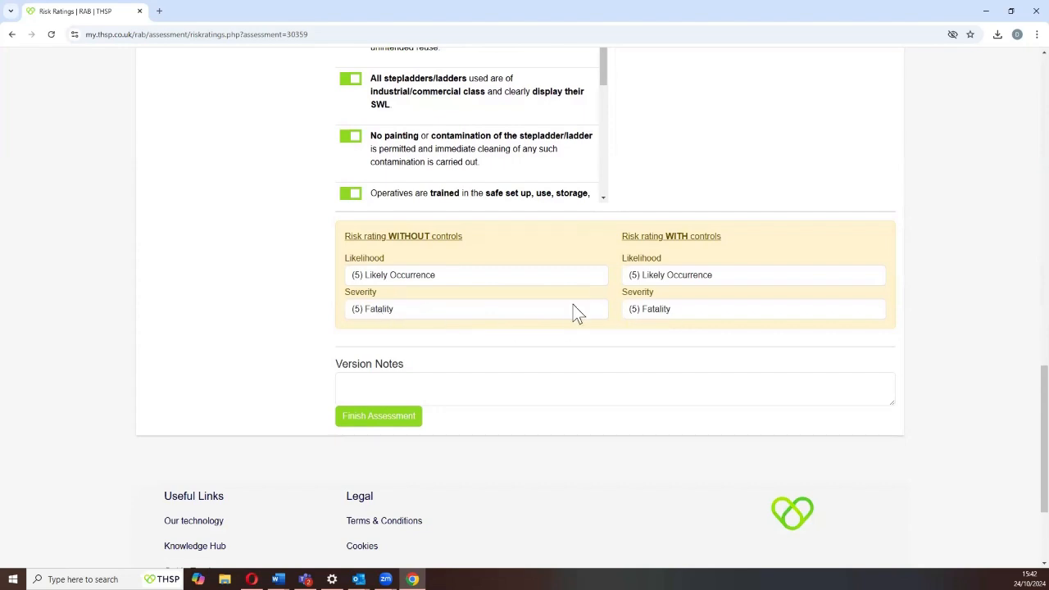
left_click(650, 276)
left_click(662, 336)
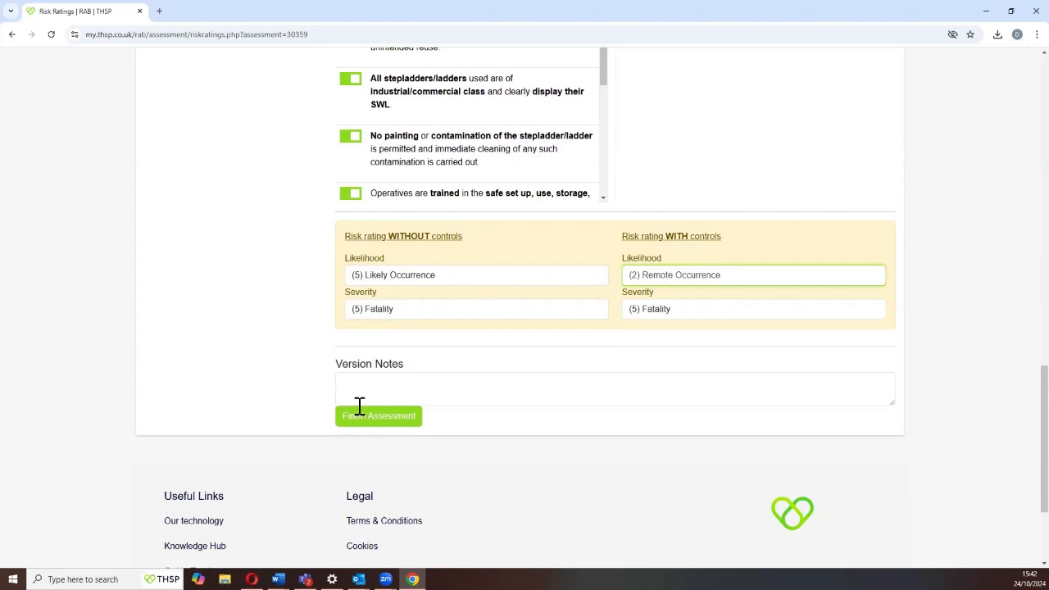
Step: Finish the assessment without version notes and open its download options
left_click(384, 416)
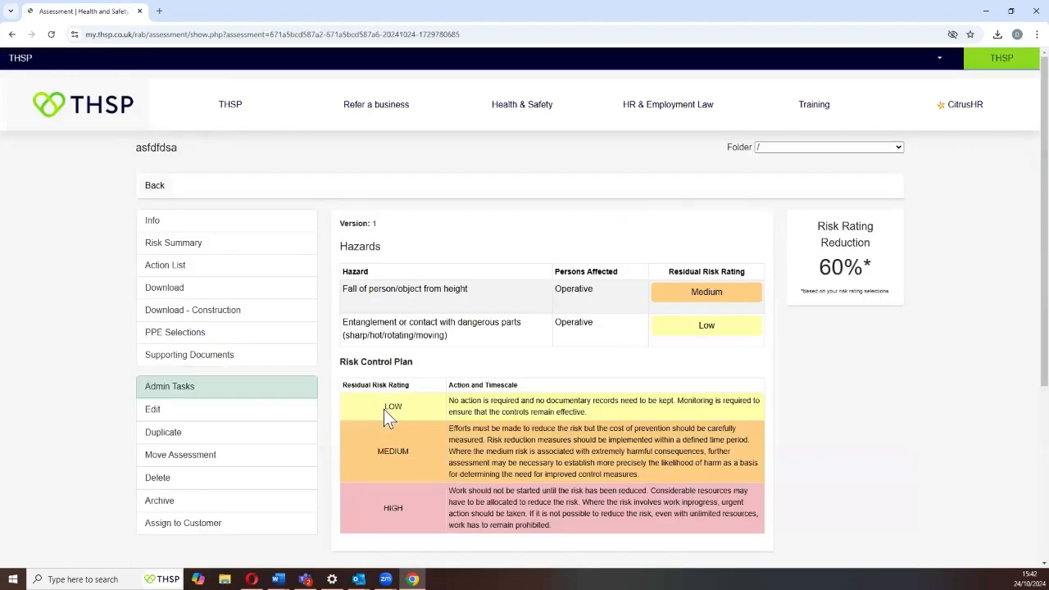
scroll(384, 409, "down", 2)
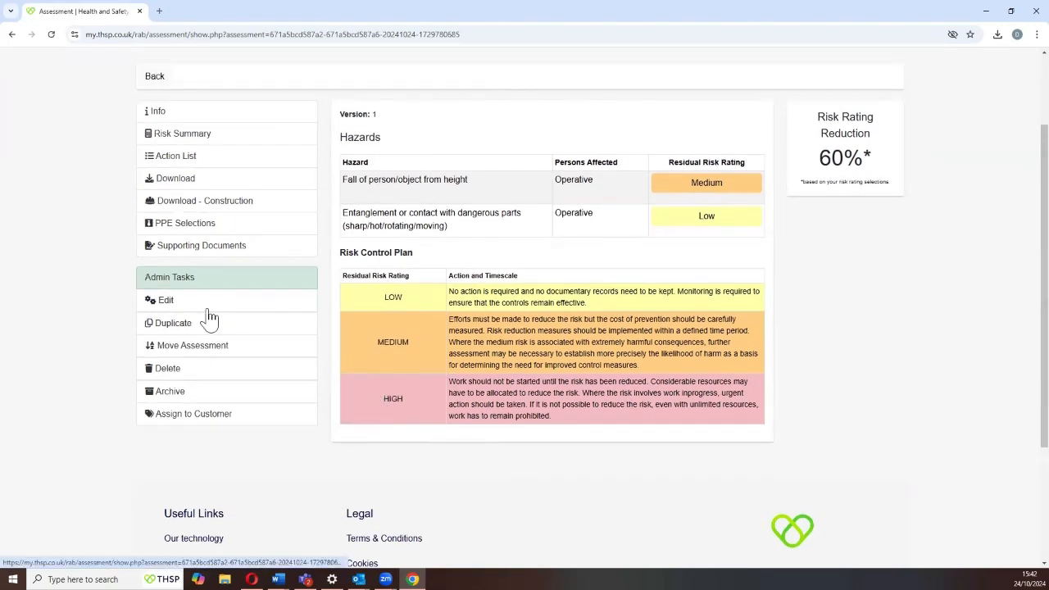
left_click(161, 302)
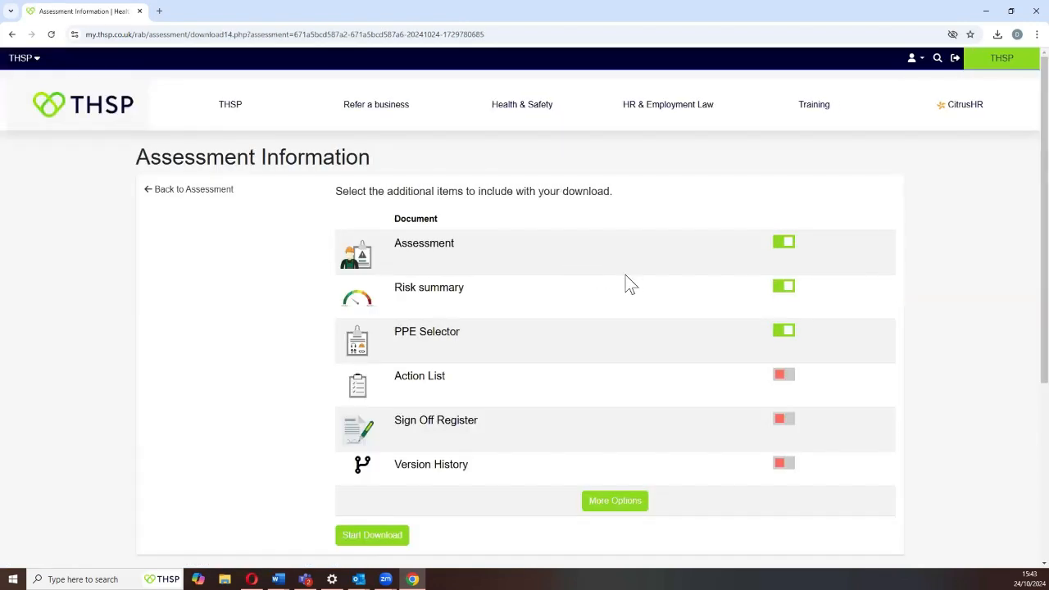
Step: Expand the extra document options, download the assessment with only Assessment, Risk summary and PPE Selector included, and open asfdfdsa.pdf
scroll(625, 283, "down", 2)
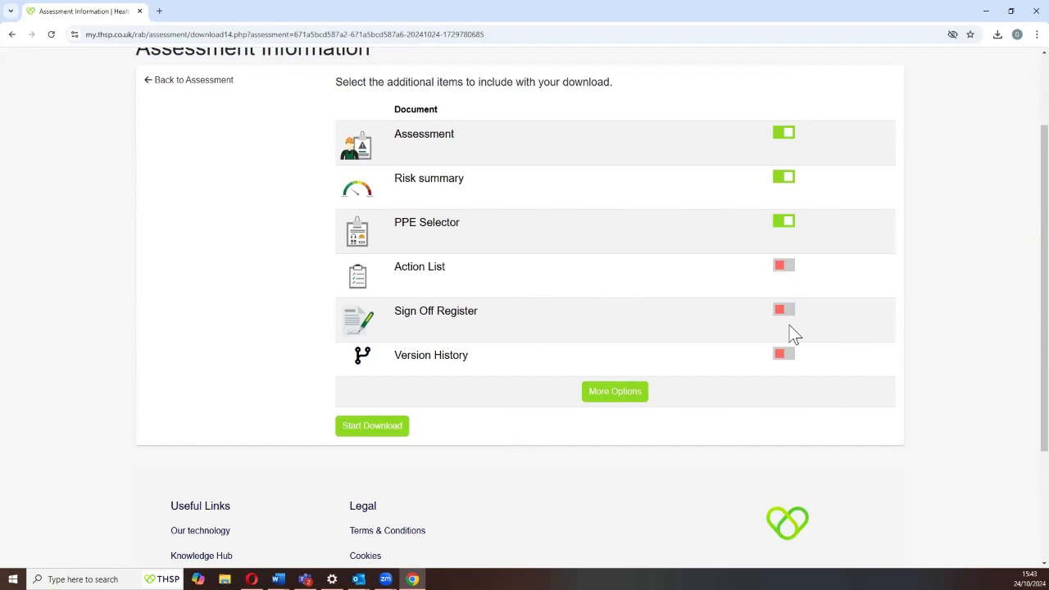
left_click(637, 400)
scroll(666, 366, "down", 3)
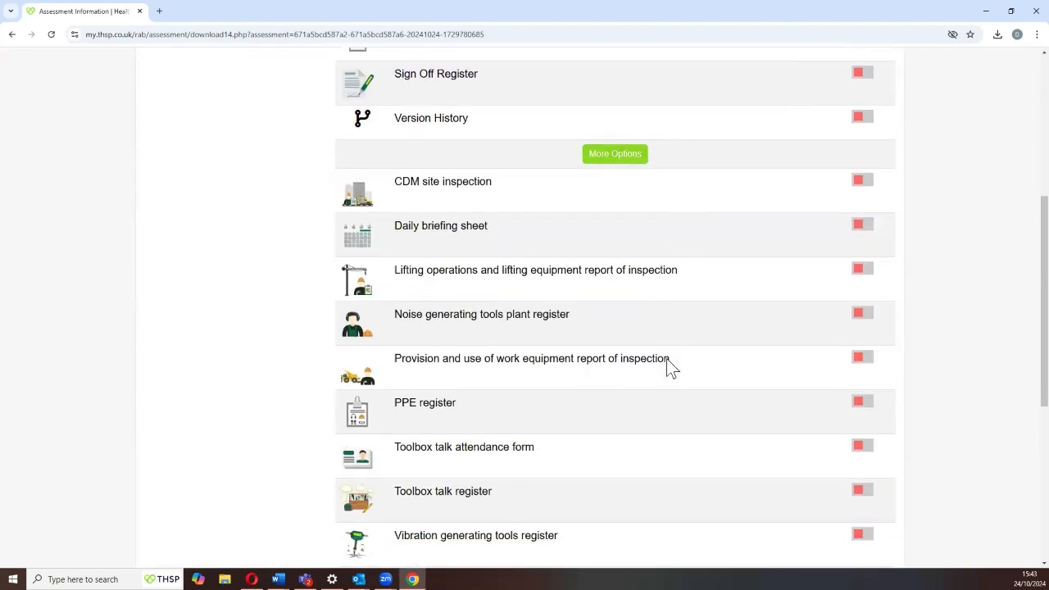
scroll(666, 361, "down", 2)
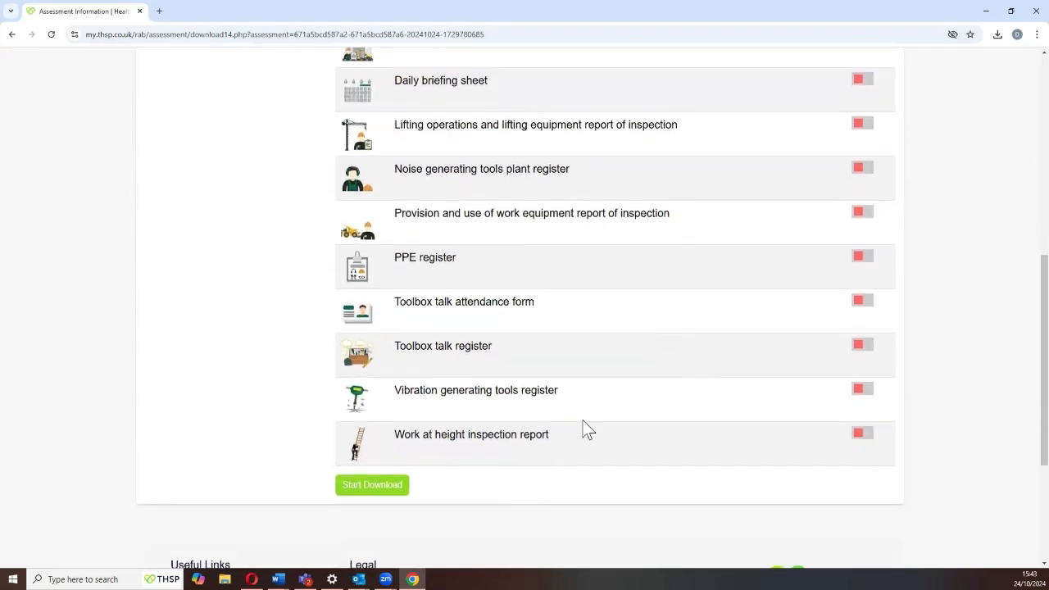
left_click(394, 484)
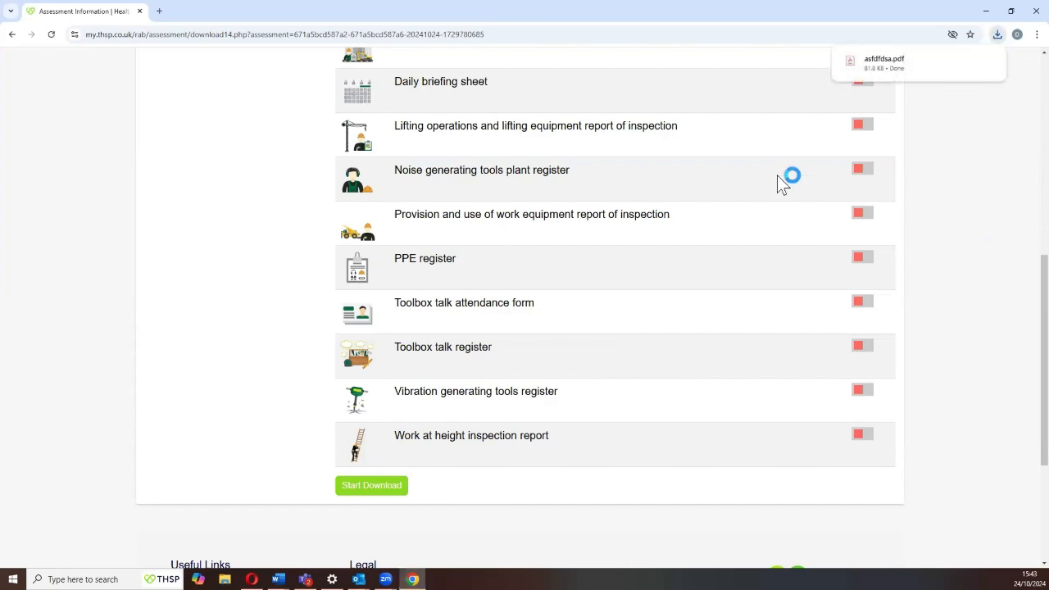
left_click(879, 65)
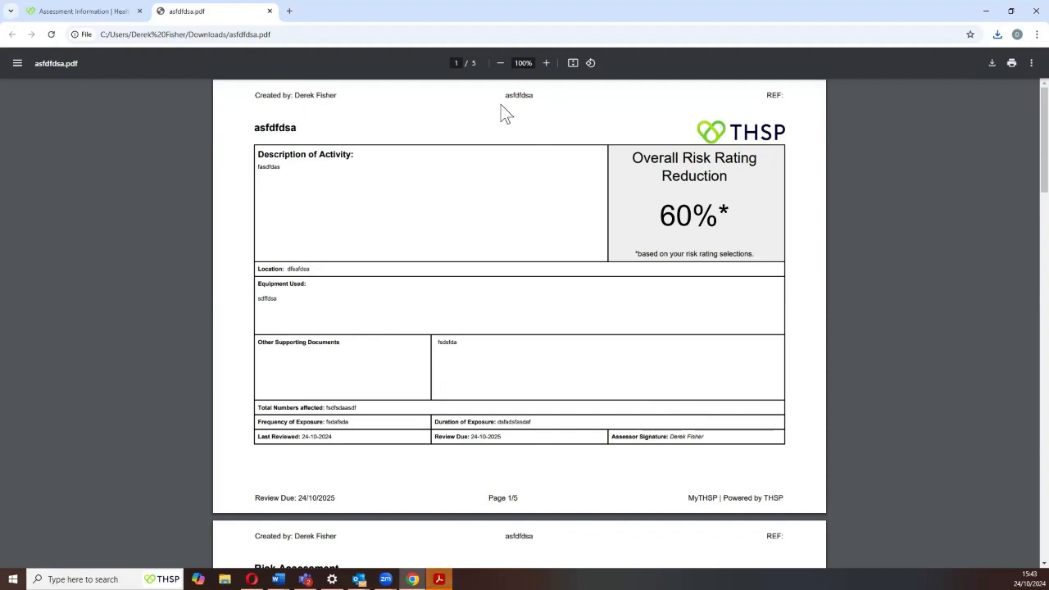
Step: Review the PDF's cover page, risk assessment table, selected PPE, risk summary and risk control plan
scroll(419, 245, "down", 2)
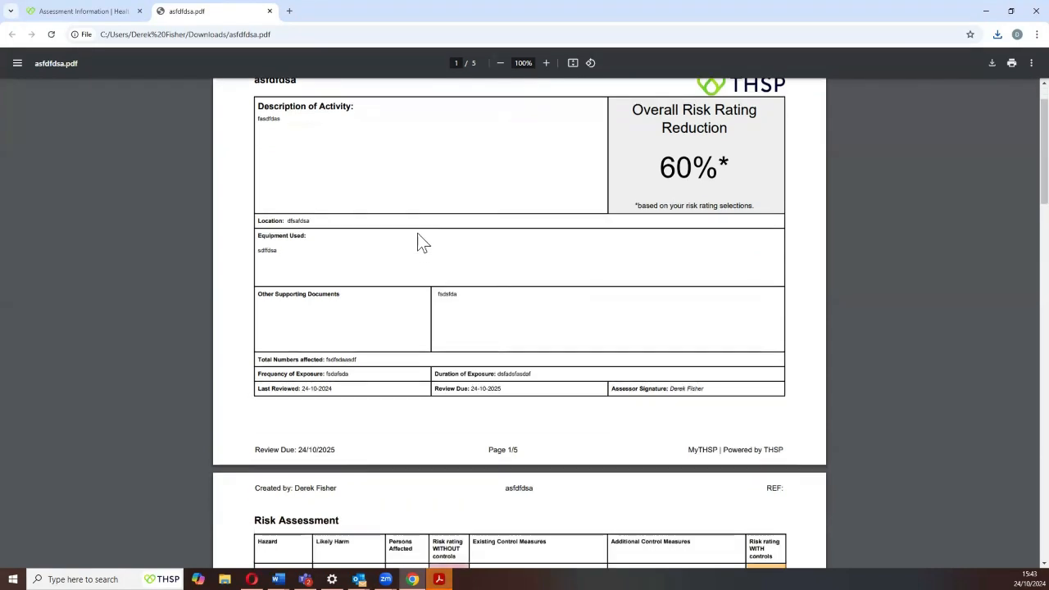
scroll(424, 135, "down", 2)
scroll(424, 142, "down", 1)
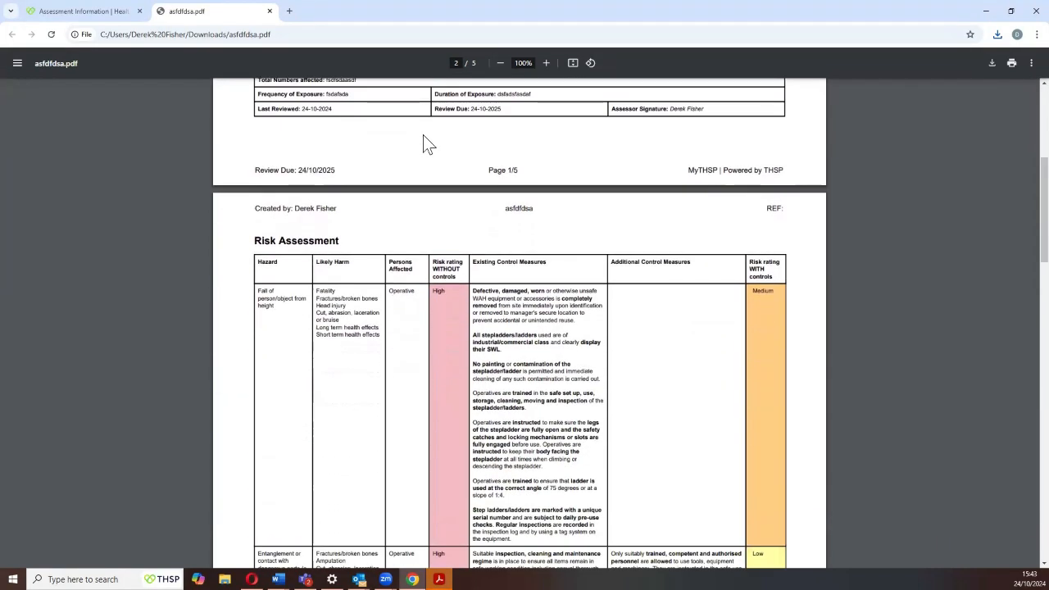
scroll(424, 142, "down", 1)
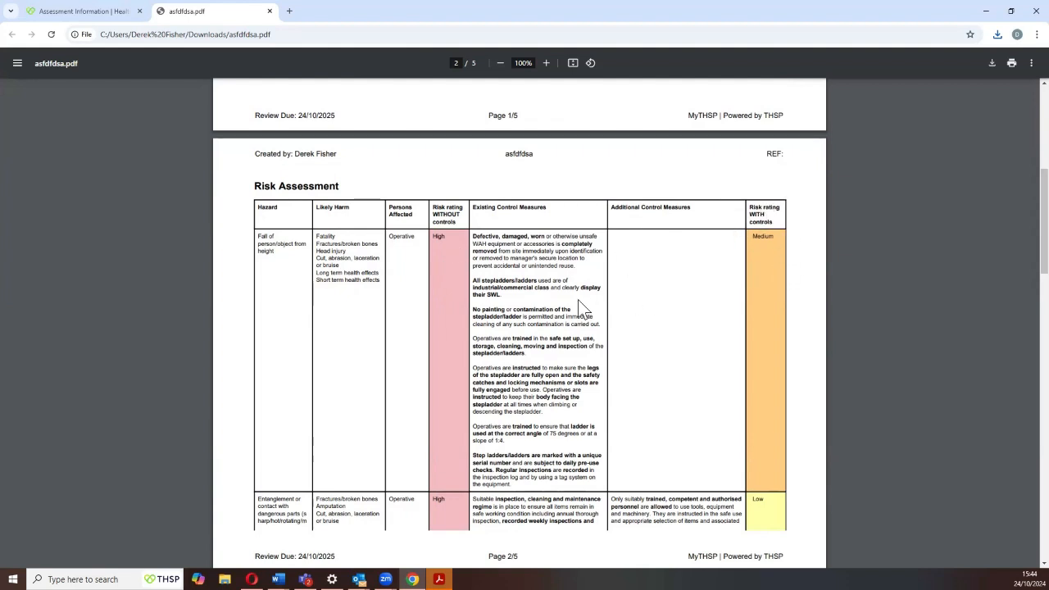
scroll(559, 264, "down", 1)
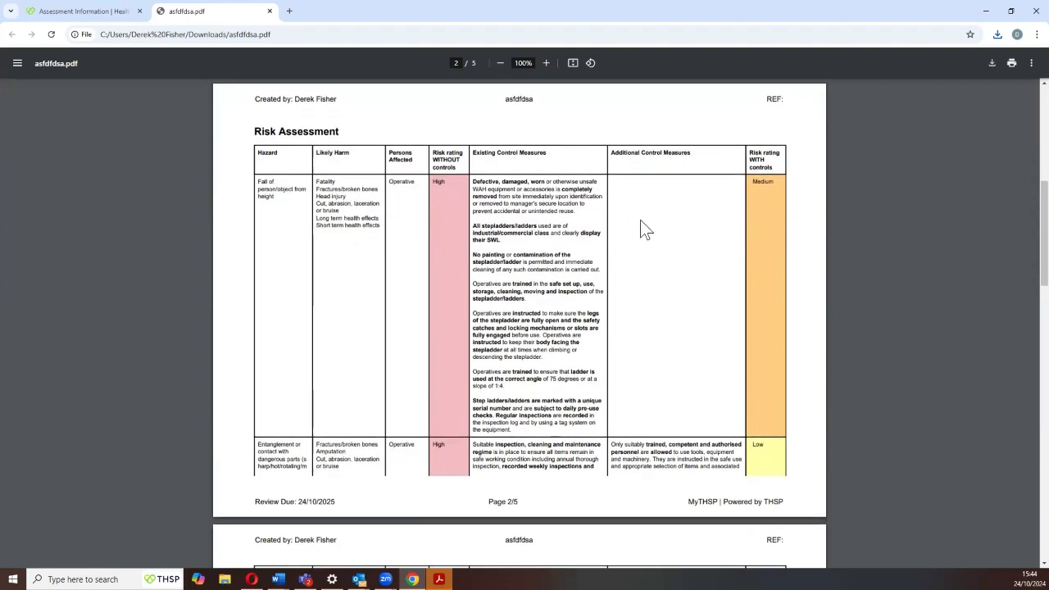
scroll(610, 265, "down", 3)
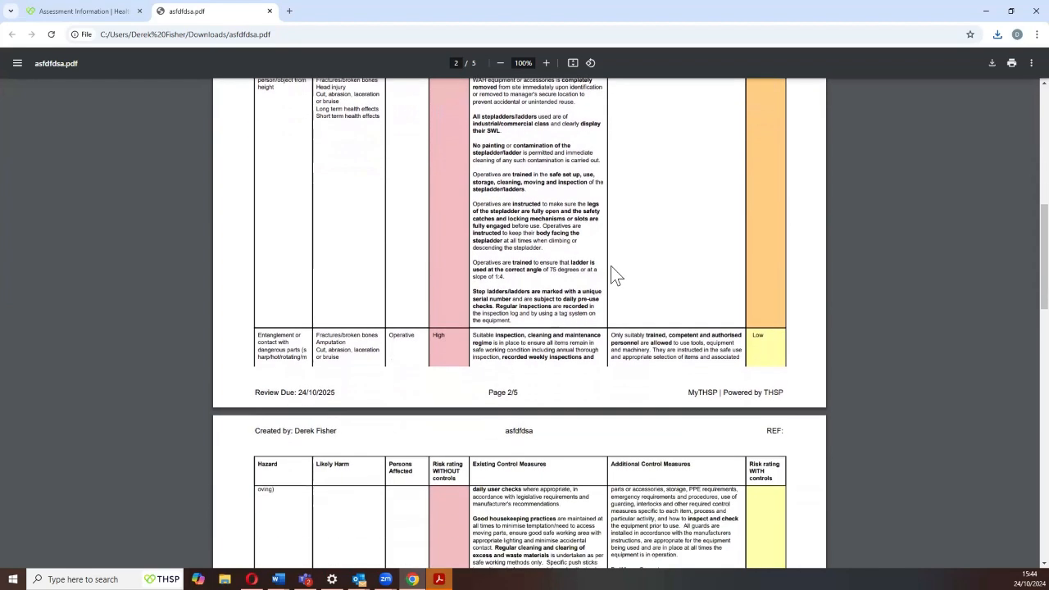
scroll(610, 266, "down", 3)
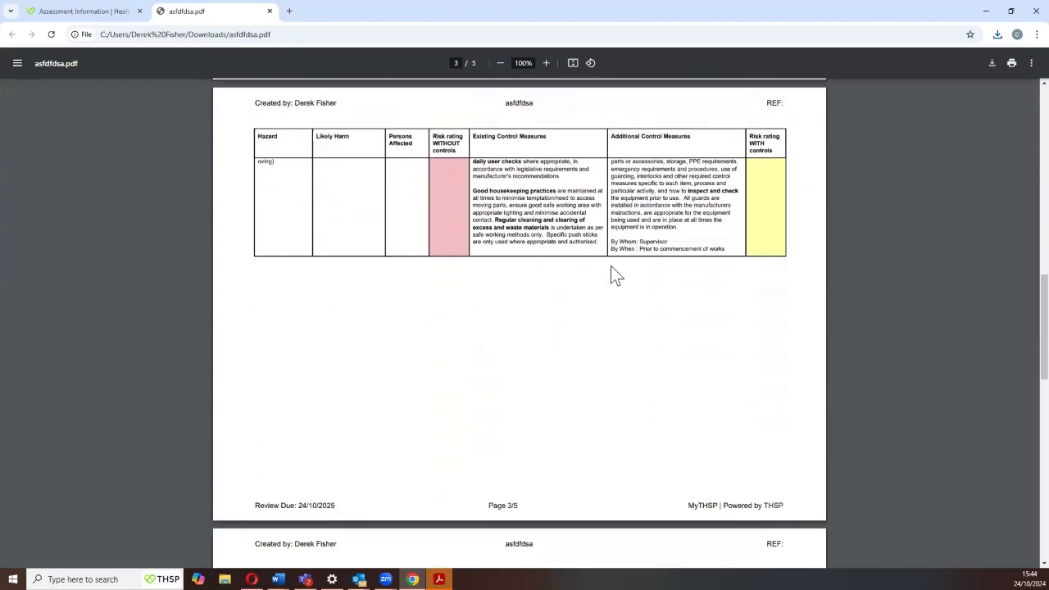
scroll(611, 265, "down", 4)
scroll(610, 265, "down", 2)
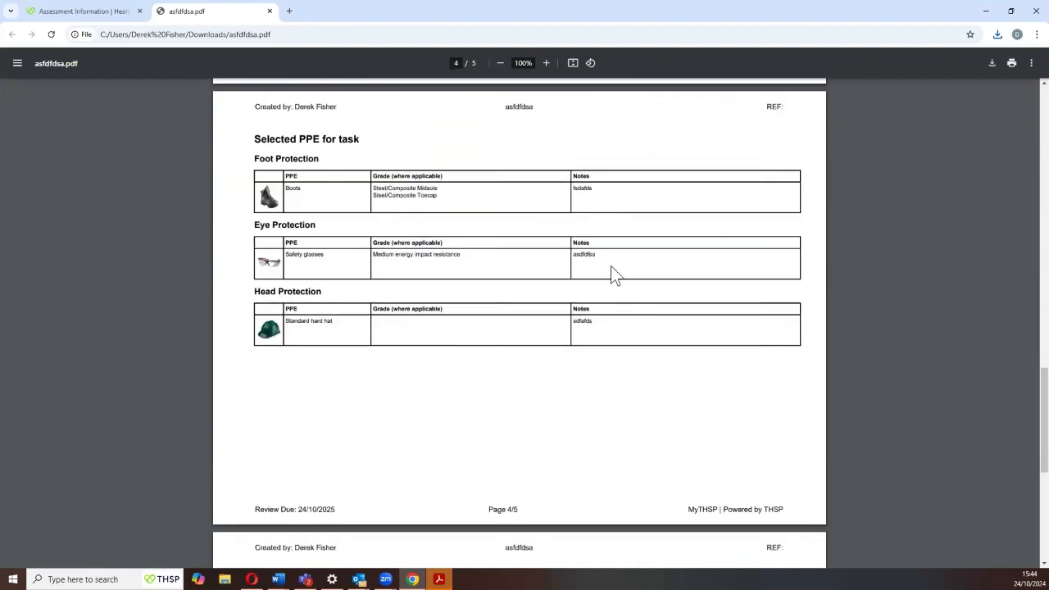
scroll(611, 265, "down", 4)
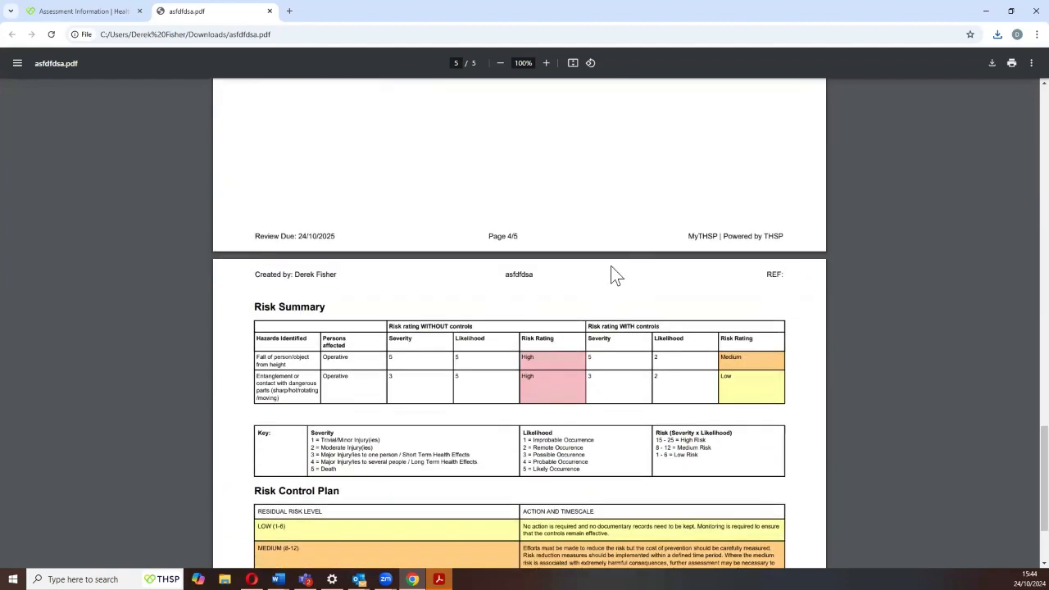
scroll(616, 275, "down", 2)
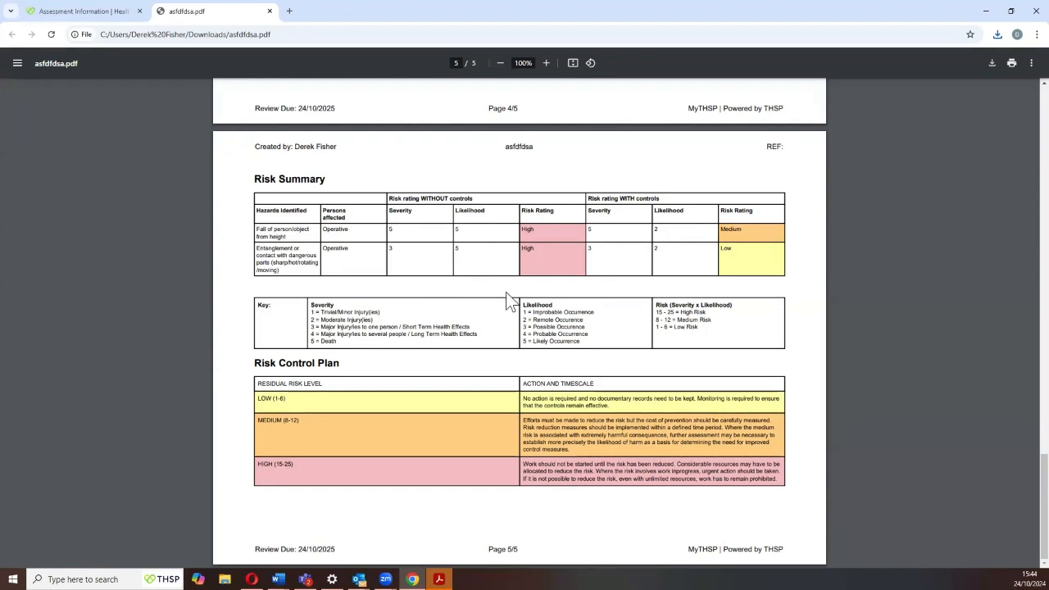
scroll(508, 301, "up", 9)
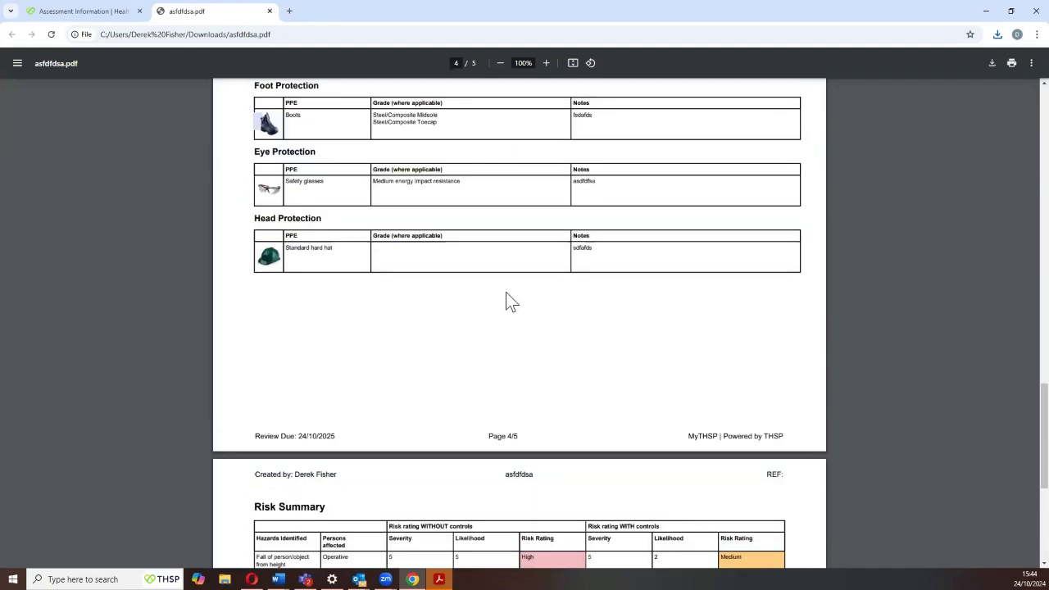
scroll(505, 293, "up", 10)
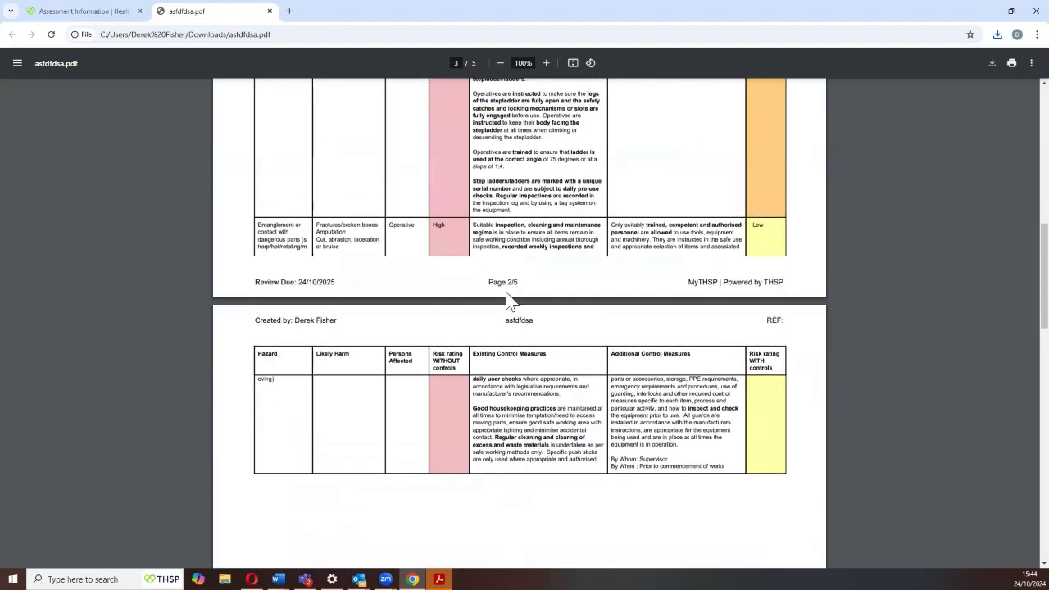
scroll(508, 300, "up", 1)
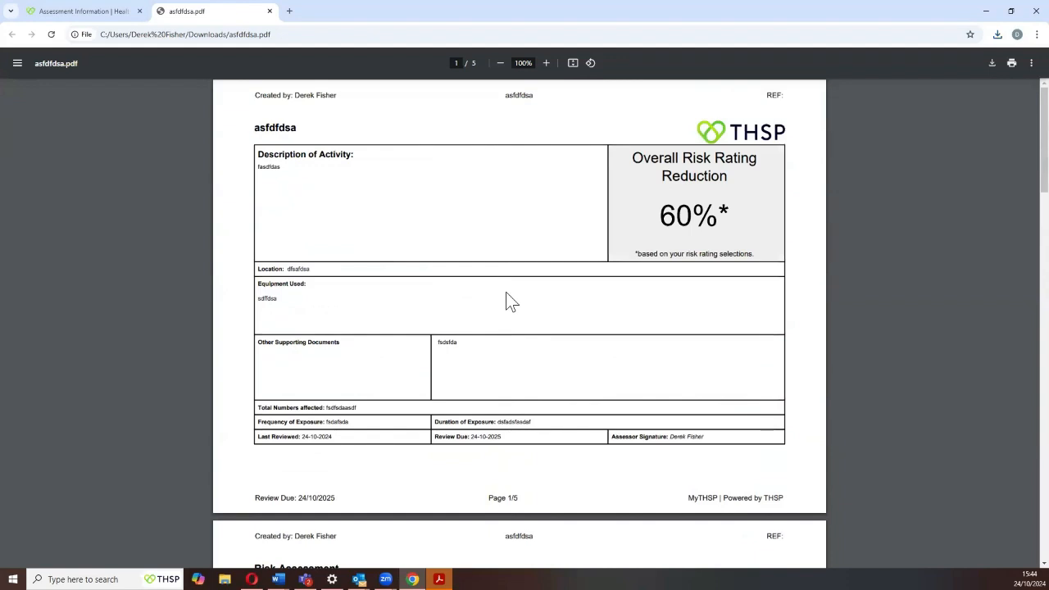